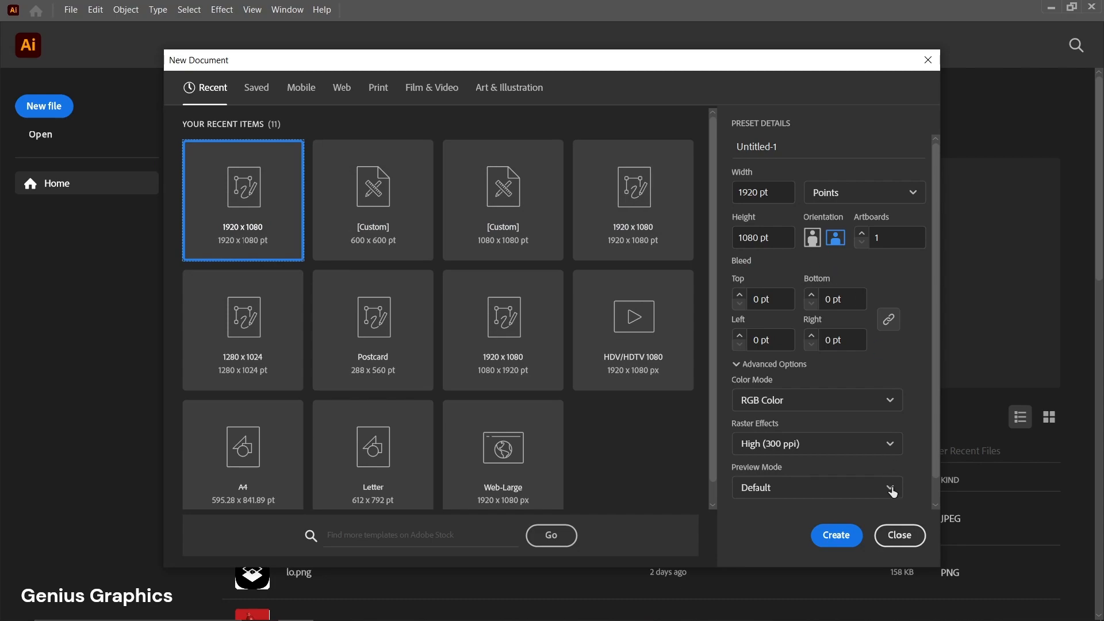
Create a 1920 x 1080 pt RGB document and place the ROSE image at nearly full artboard height on its left half
{"action": "left_click", "coordinate": [836, 535]}
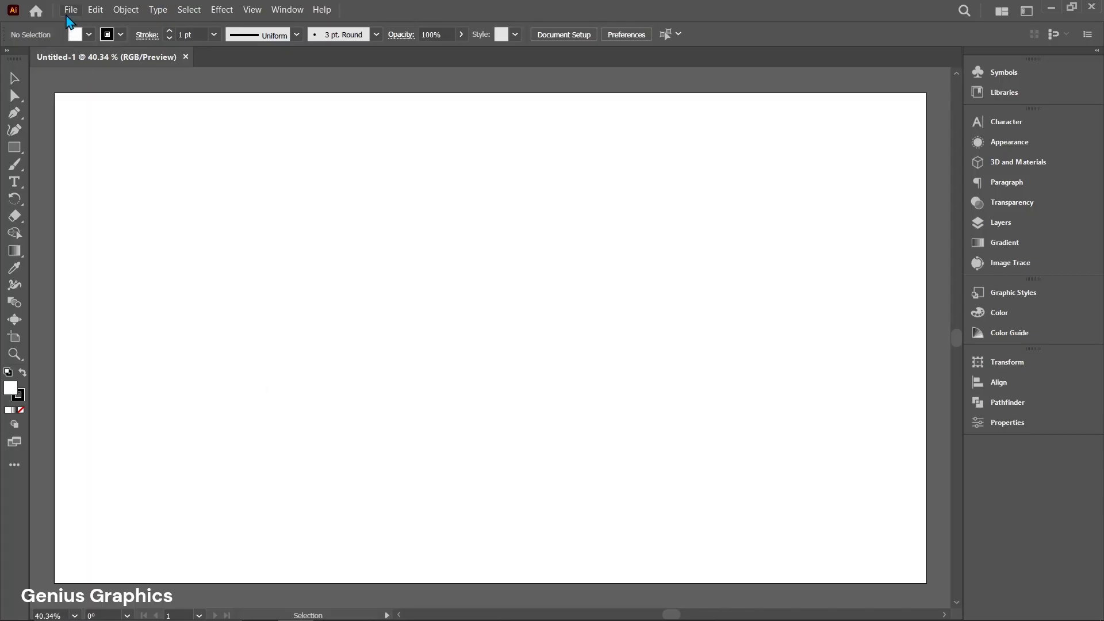
{"action": "left_click", "coordinate": [71, 9]}
{"action": "left_click", "coordinate": [92, 236]}
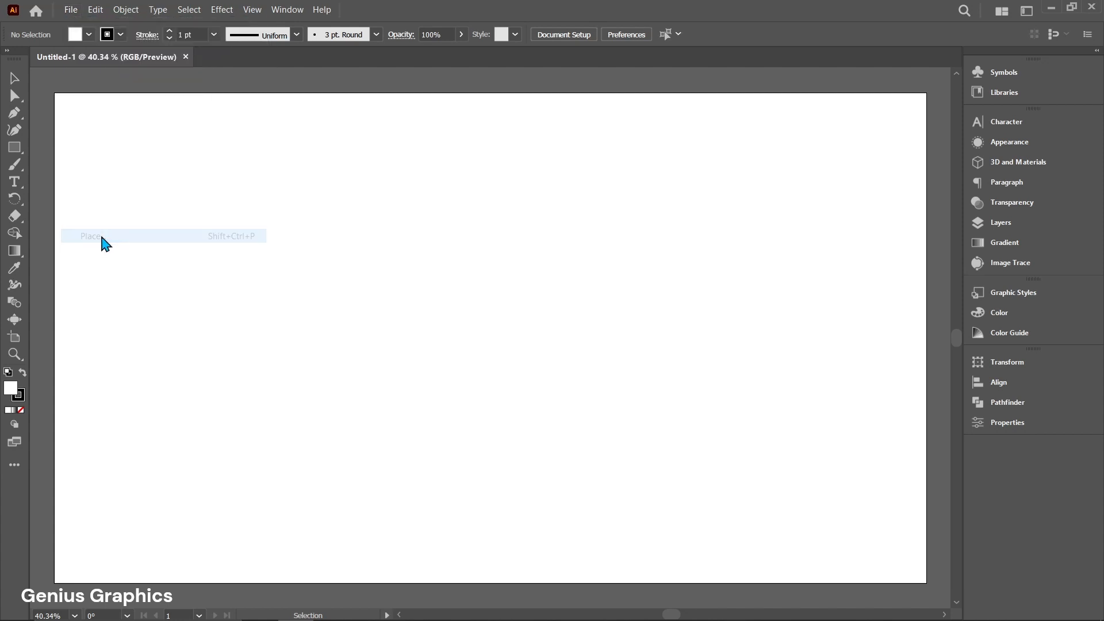
{"action": "left_click", "coordinate": [279, 265]}
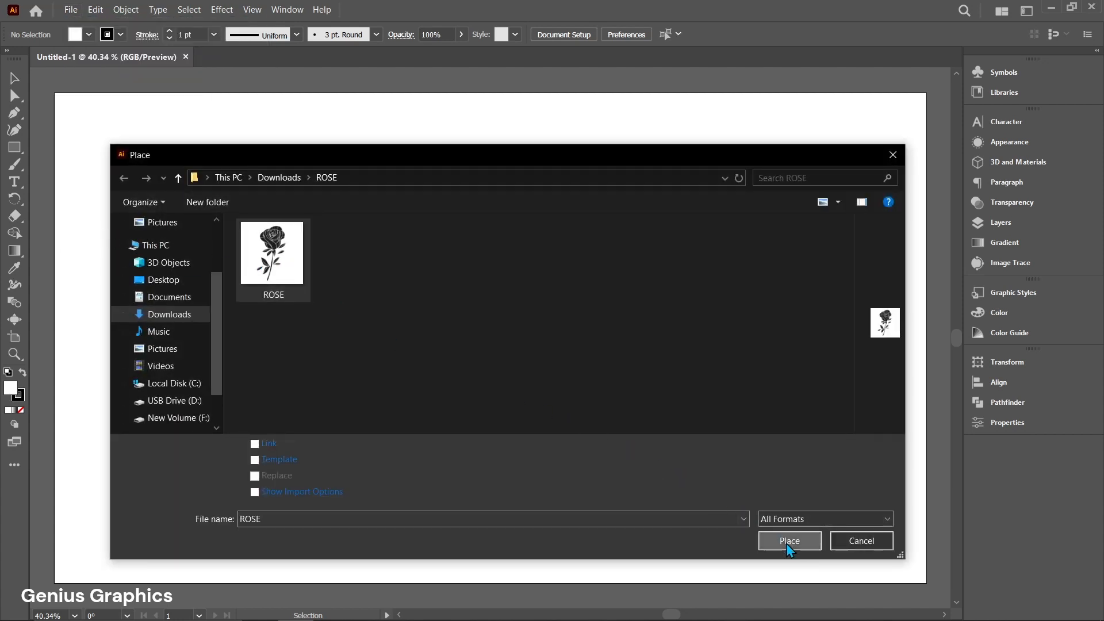
{"action": "left_click", "coordinate": [788, 540]}
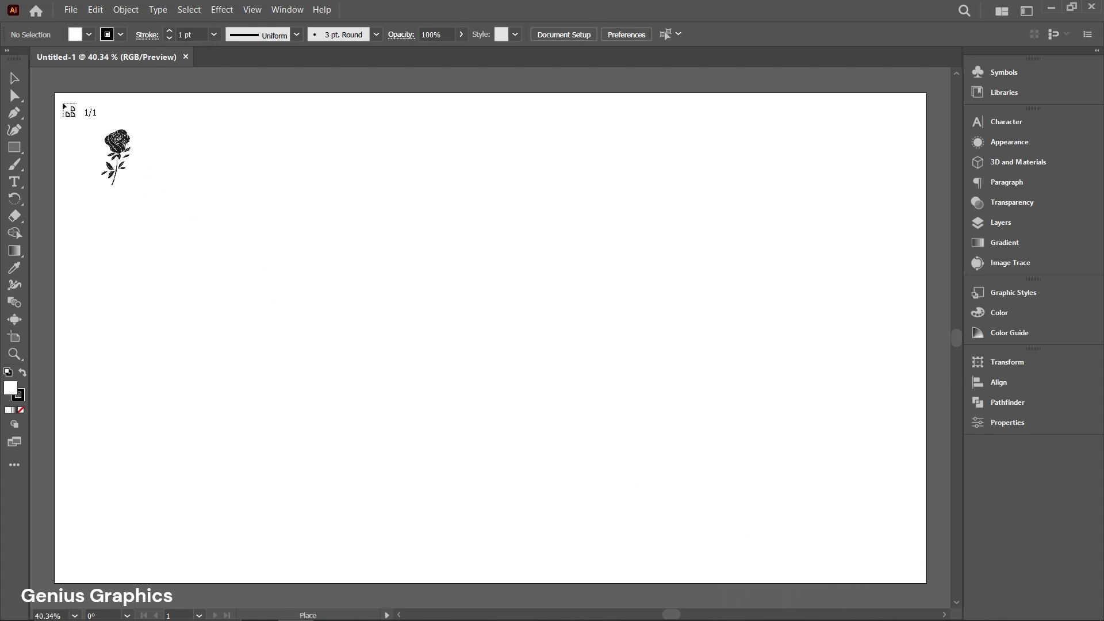
{"action": "left_click_drag", "start_coordinate": [63, 103], "coordinate": [720, 558]}
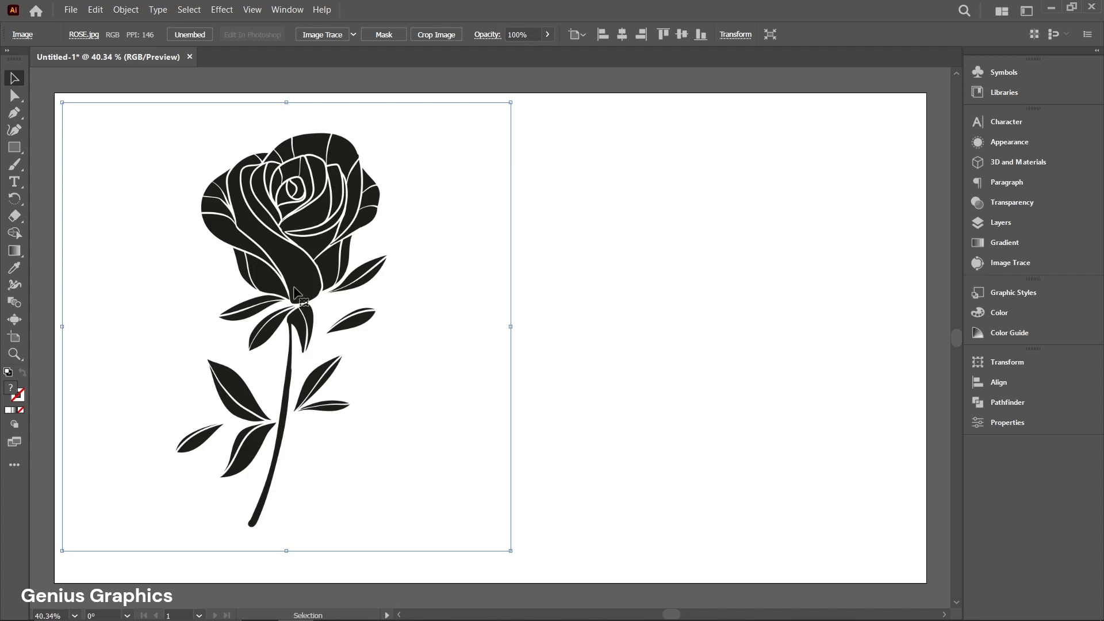
{"action": "left_click_drag", "start_coordinate": [295, 291], "coordinate": [294, 300]}
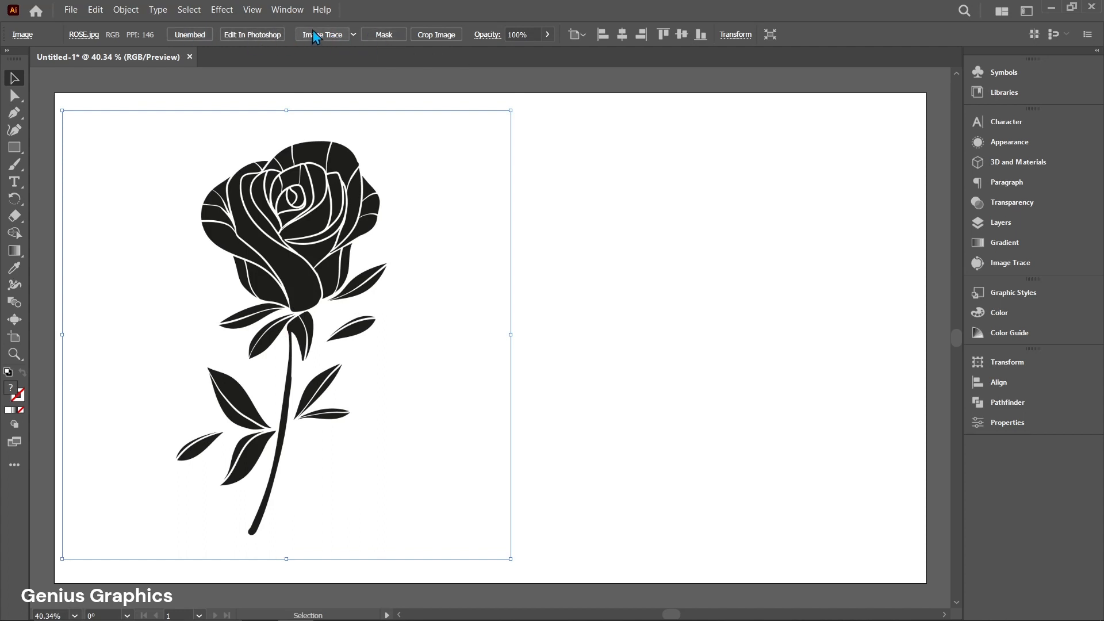
{"action": "left_click", "coordinate": [287, 10]}
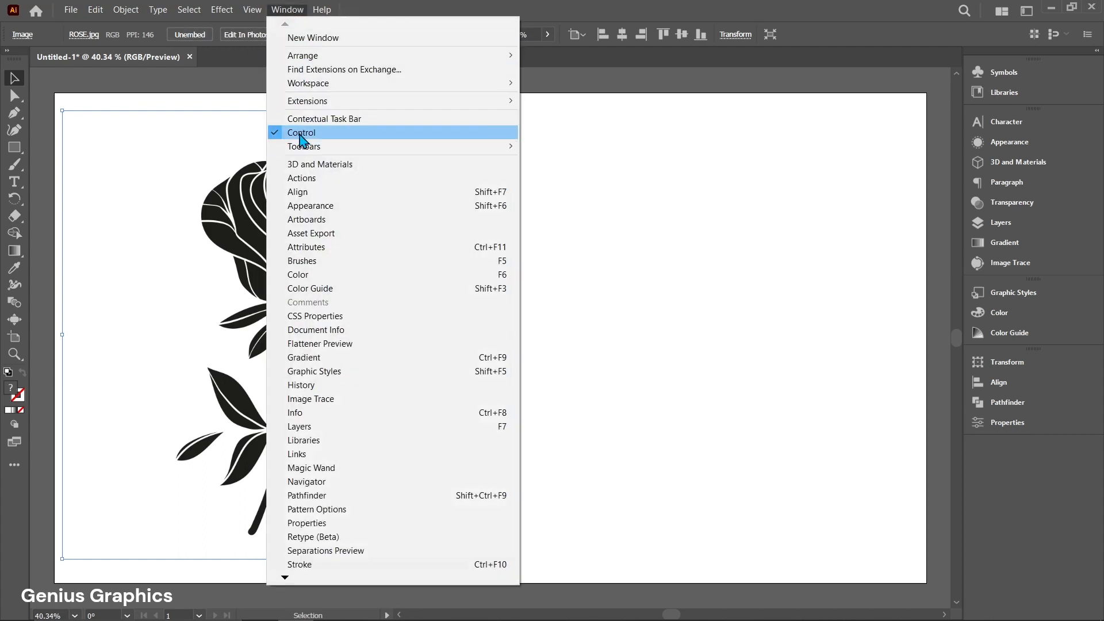
{"action": "left_click", "coordinate": [290, 12]}
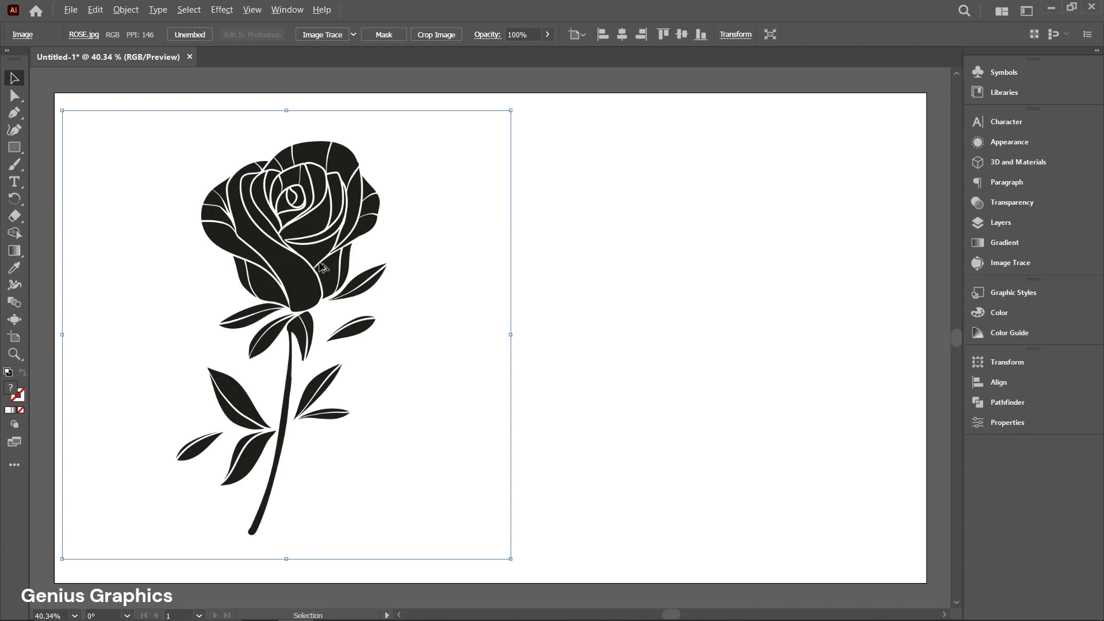
Run Image Trace on the placed rose image with the default preset, accepting the large-image tracing
{"action": "scroll", "coordinate": [320, 262], "scroll_direction": "up", "scroll_amount": 4}
{"action": "scroll", "coordinate": [359, 285], "scroll_direction": "up", "scroll_amount": 4}
{"action": "scroll", "coordinate": [460, 178], "scroll_direction": "up", "scroll_amount": 4}
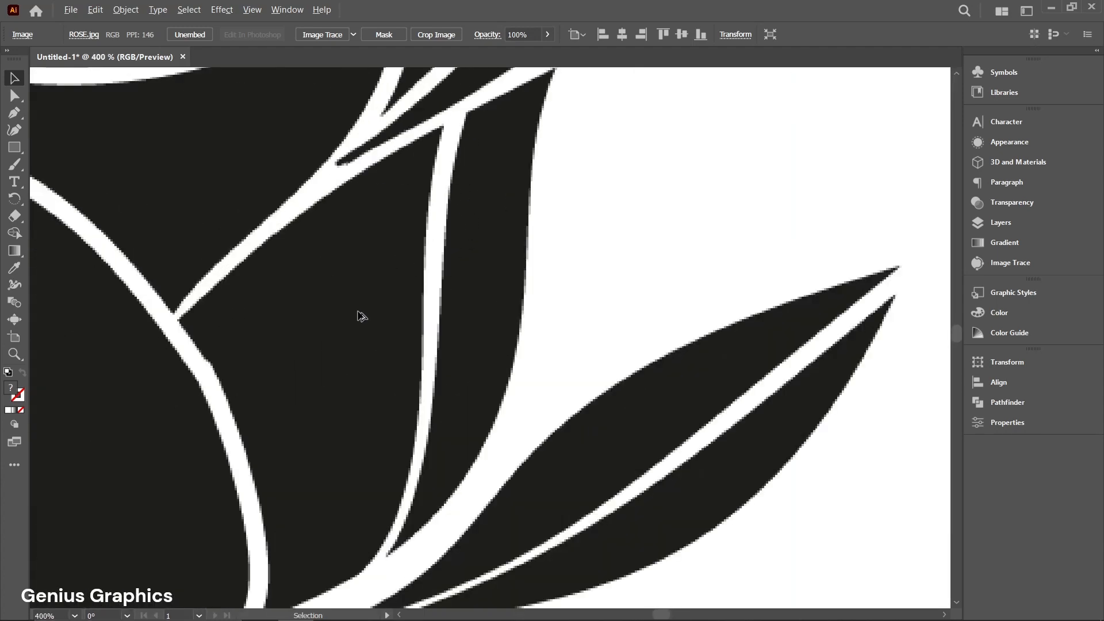
{"action": "scroll", "coordinate": [360, 317], "scroll_direction": "down", "scroll_amount": 3}
{"action": "key", "text": "ctrl+0"}
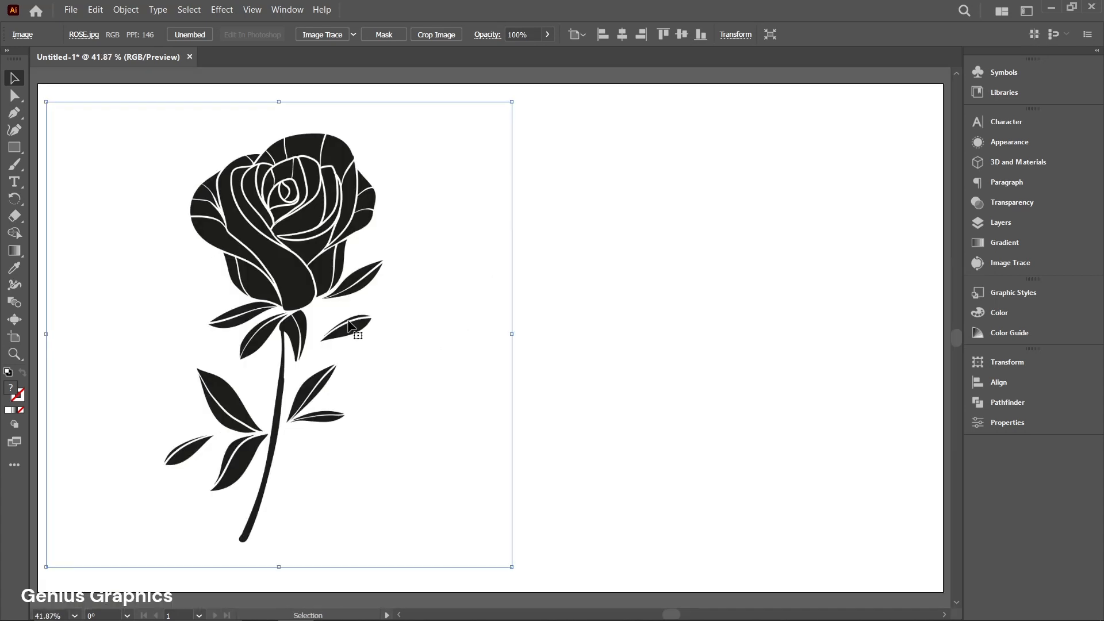
{"action": "left_click", "coordinate": [320, 37]}
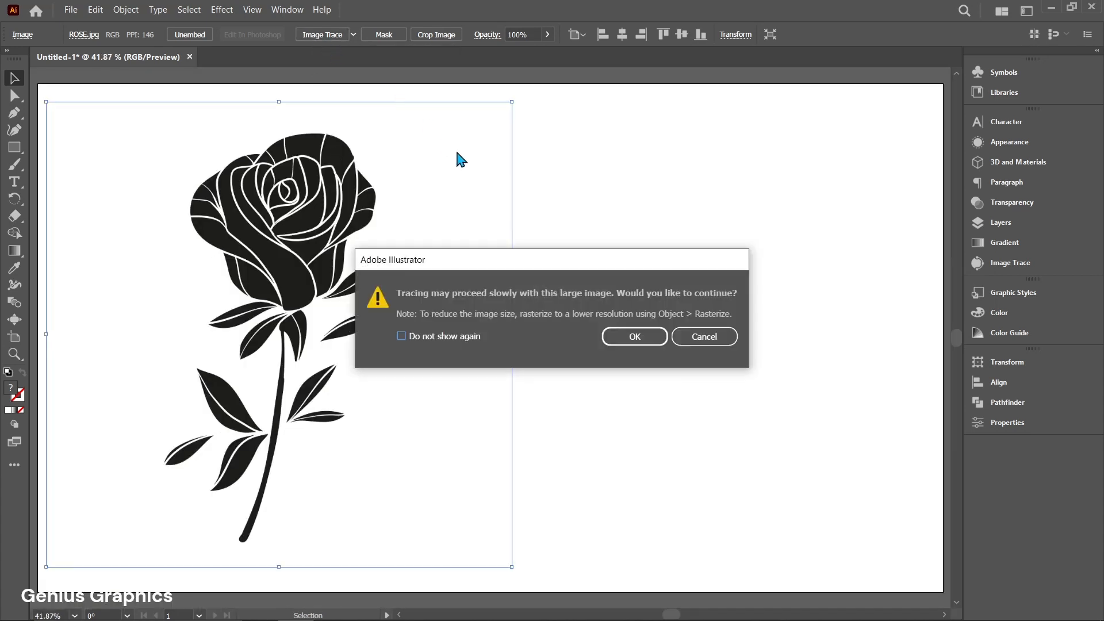
{"action": "left_click", "coordinate": [619, 339]}
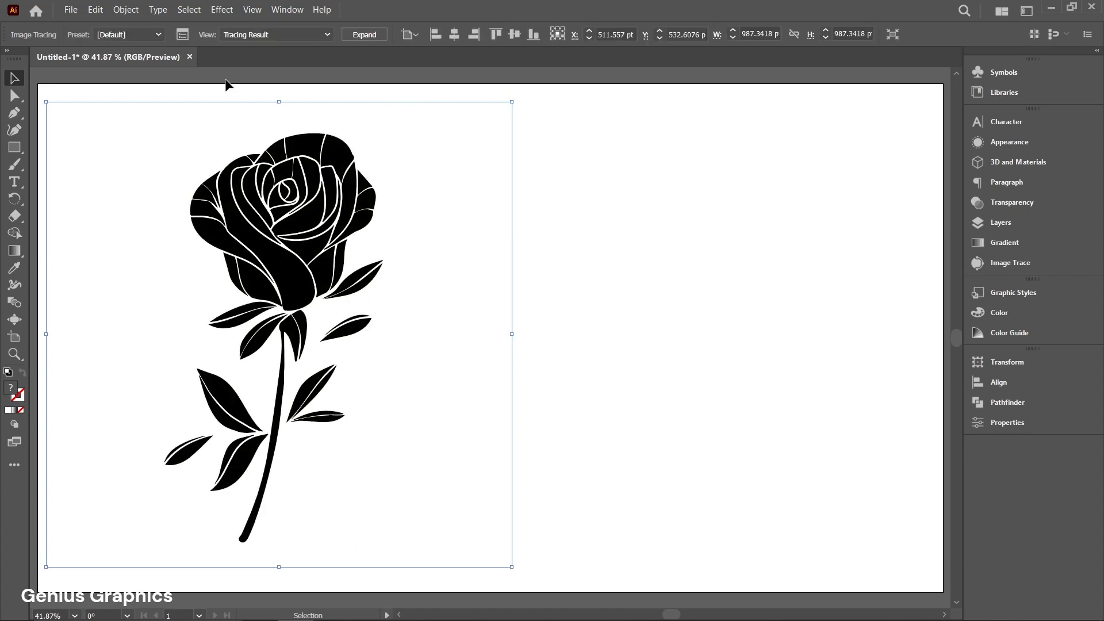
Apply the Silhouettes preset to the rose tracing
{"action": "left_click", "coordinate": [186, 36]}
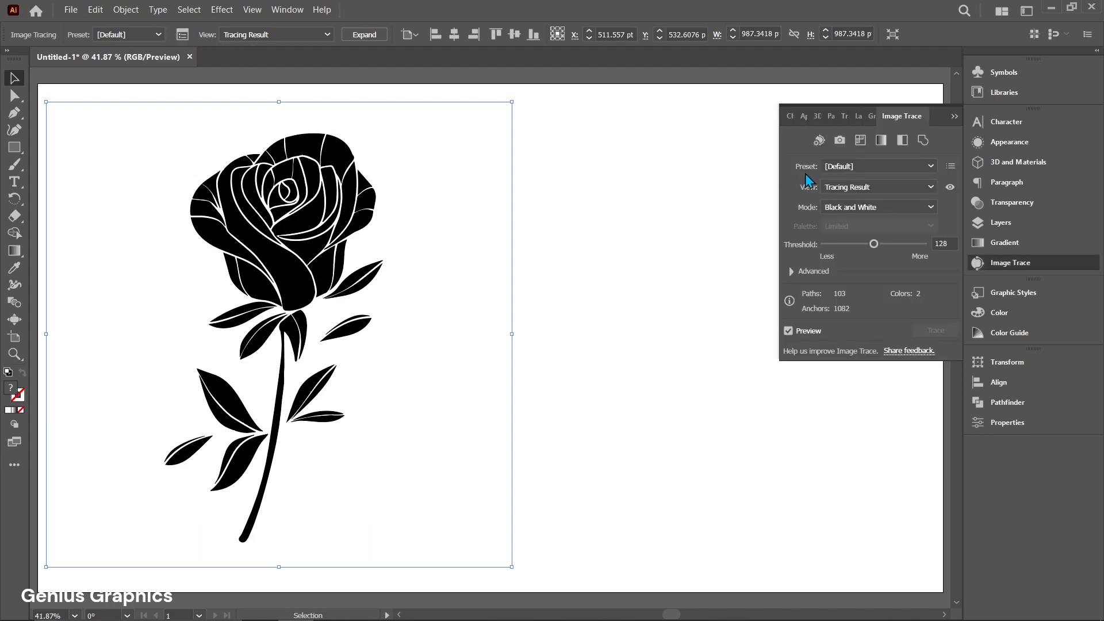
{"action": "left_click", "coordinate": [872, 167]}
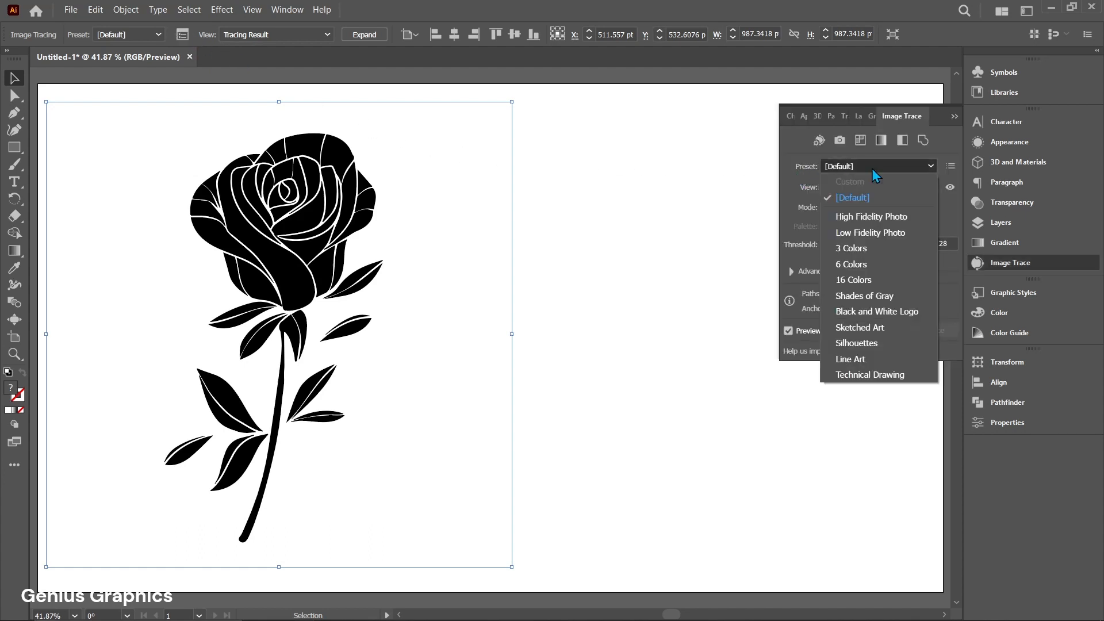
{"action": "left_click", "coordinate": [891, 343]}
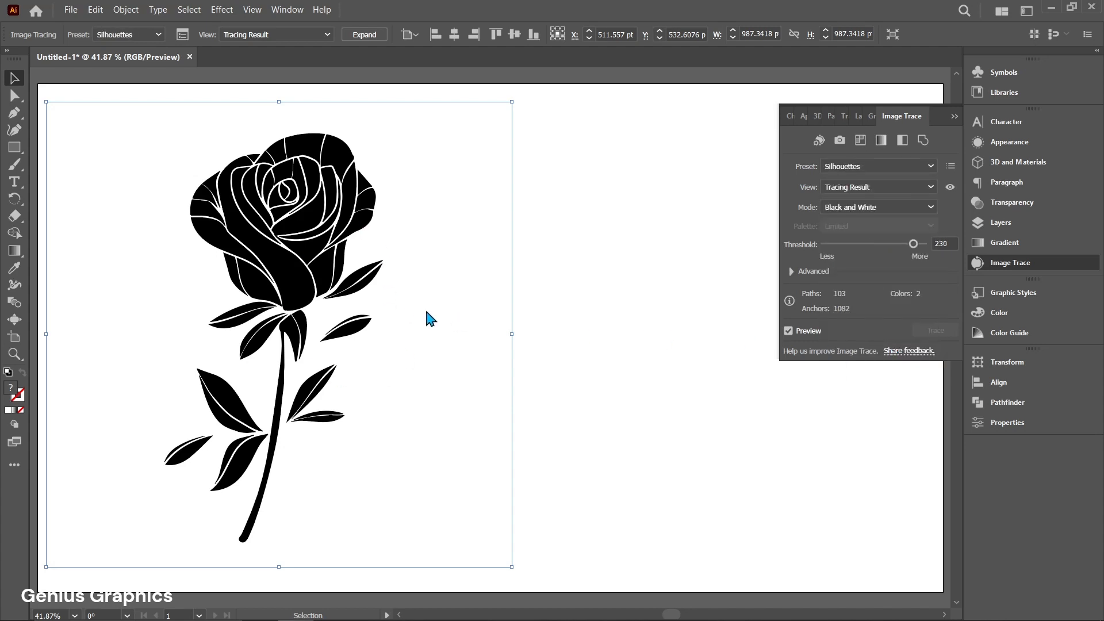
Compare the tracing's Outlines, Tracing Result with Outlines and Source Image views, ending on Tracing Result
{"action": "left_click", "coordinate": [835, 190]}
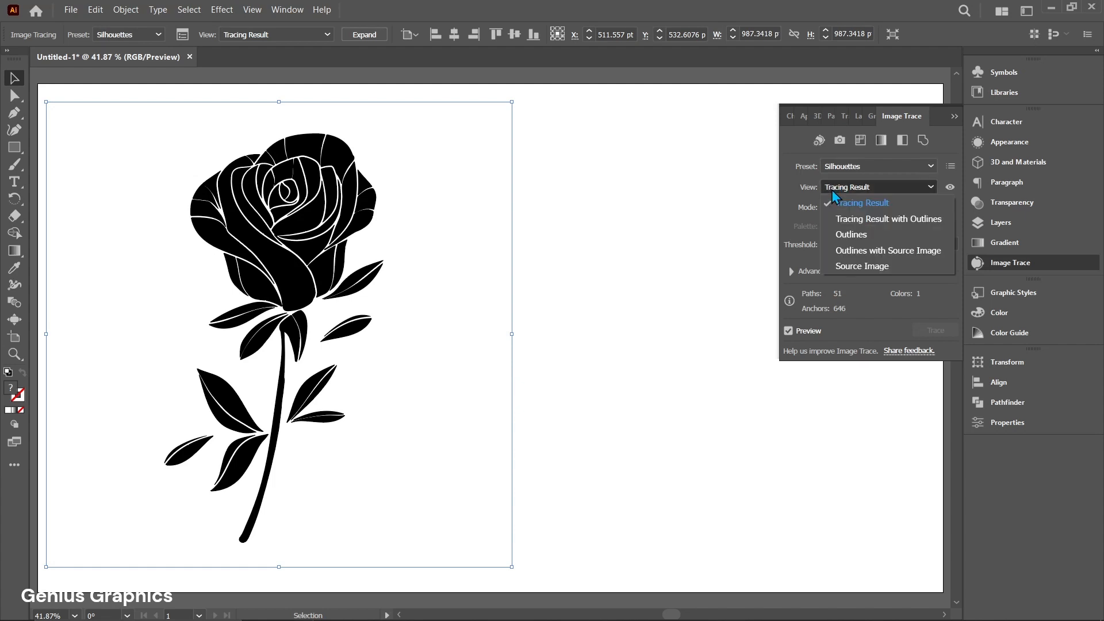
{"action": "left_click", "coordinate": [858, 235]}
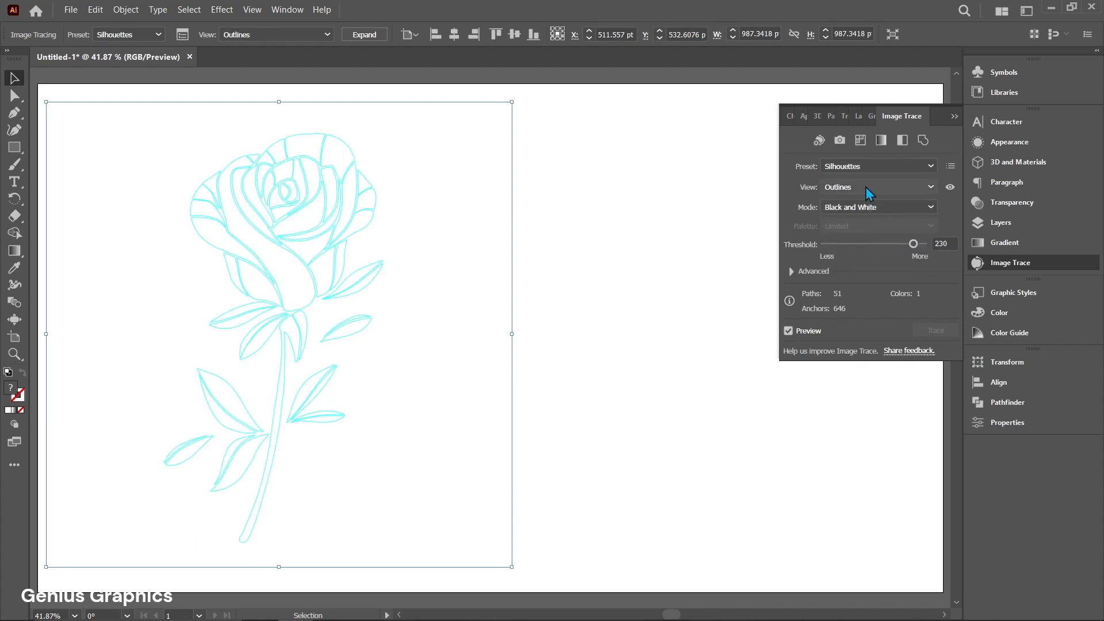
{"action": "left_click", "coordinate": [865, 187]}
{"action": "left_click", "coordinate": [864, 216]}
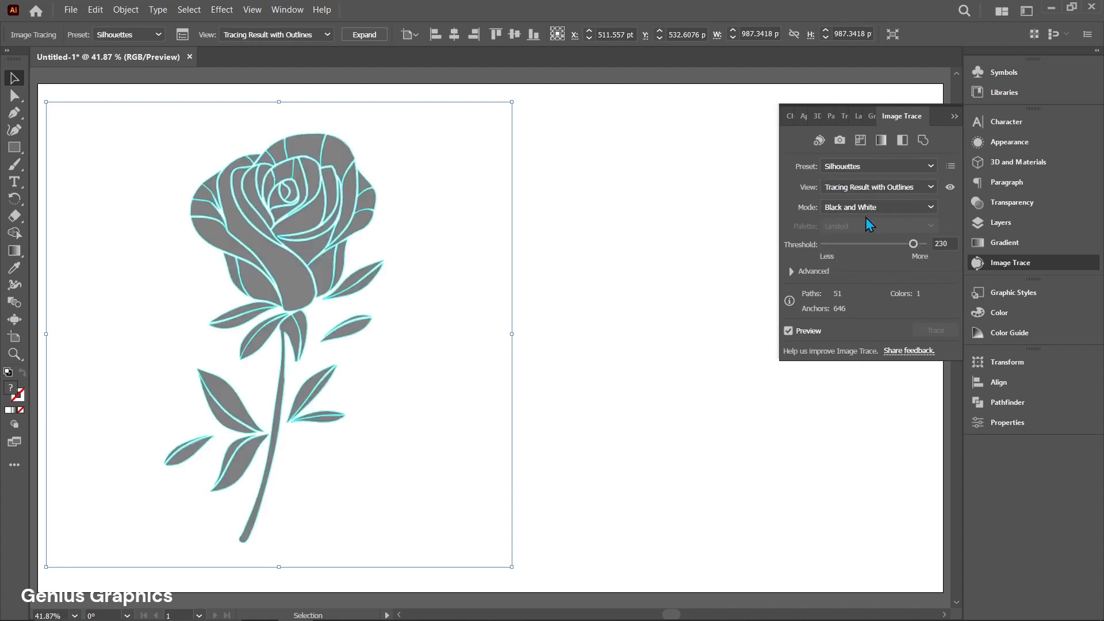
{"action": "left_click", "coordinate": [865, 187]}
{"action": "left_click", "coordinate": [864, 270]}
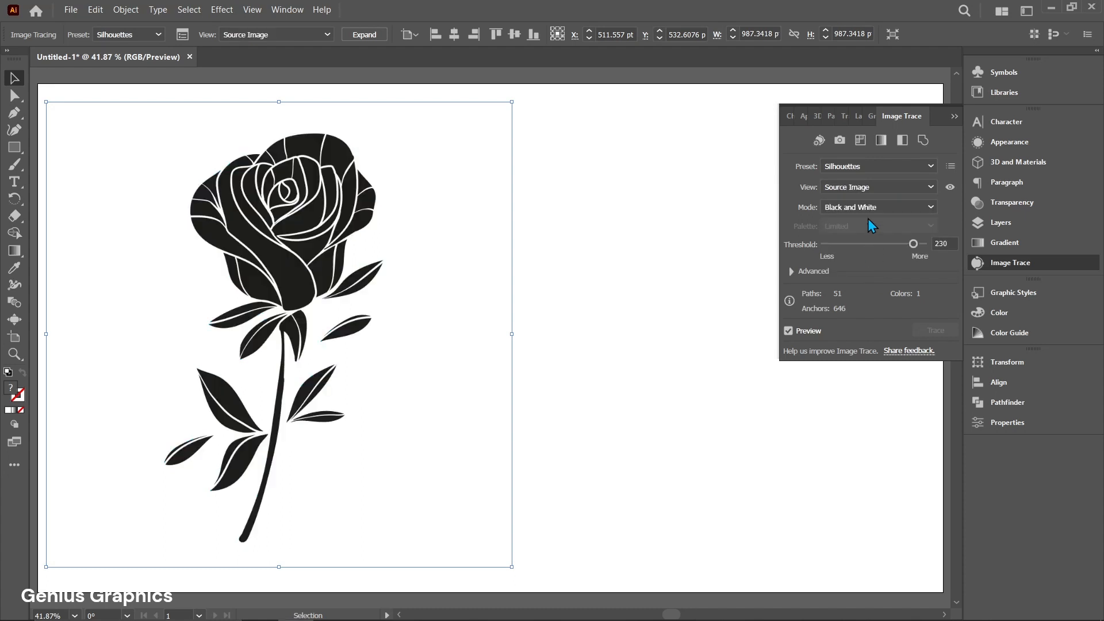
{"action": "left_click", "coordinate": [868, 186]}
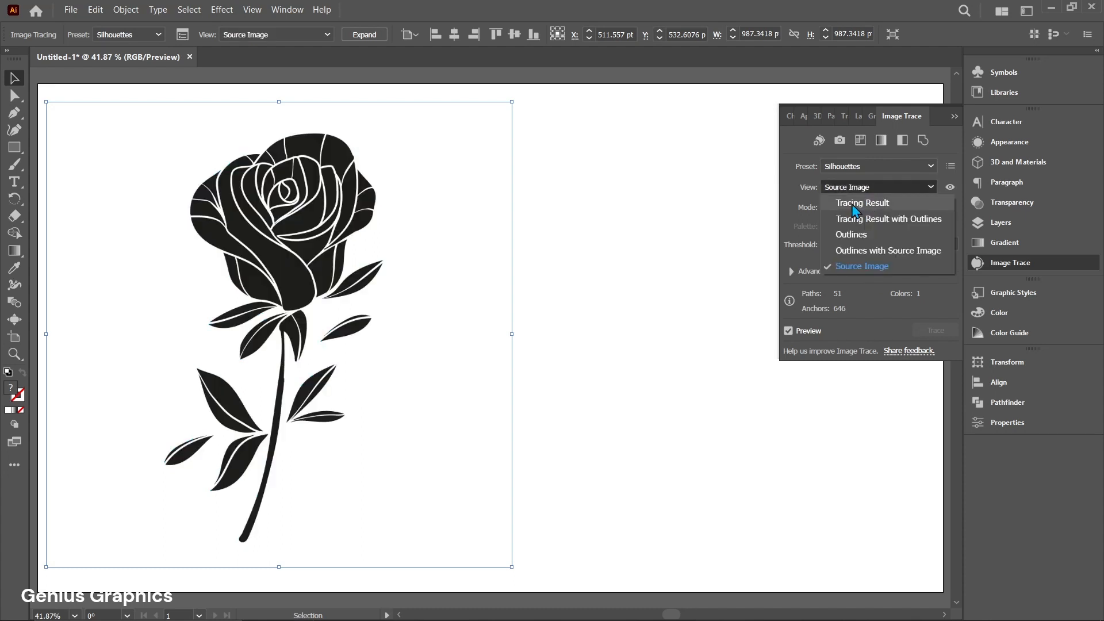
{"action": "left_click", "coordinate": [852, 204]}
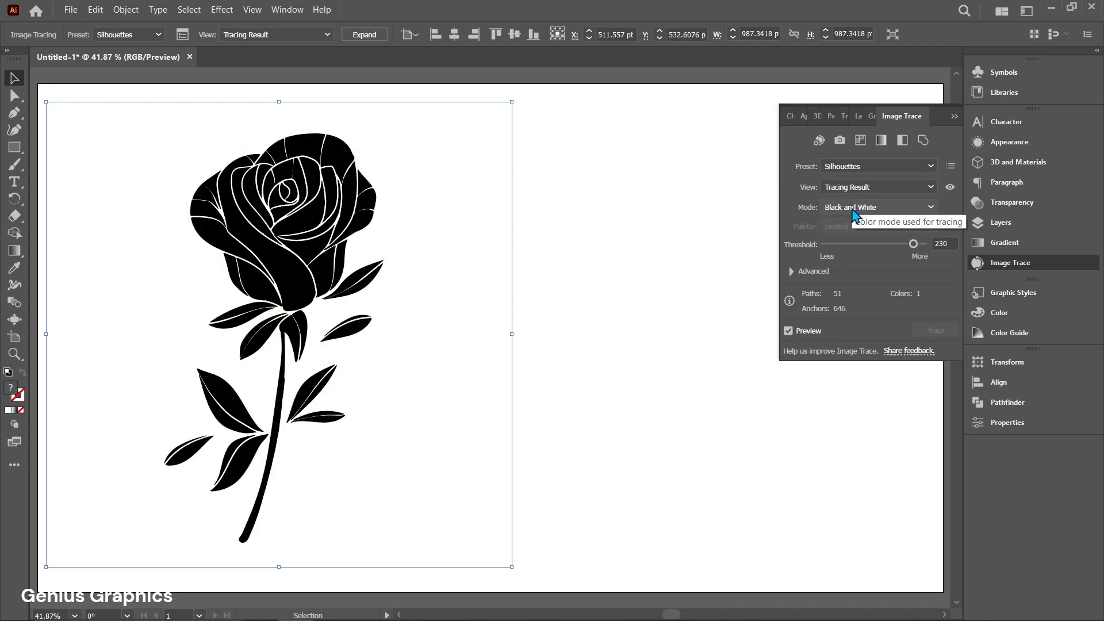
Review the colour mode choices and the advanced settings of the rose tracing
{"action": "left_click", "coordinate": [852, 210]}
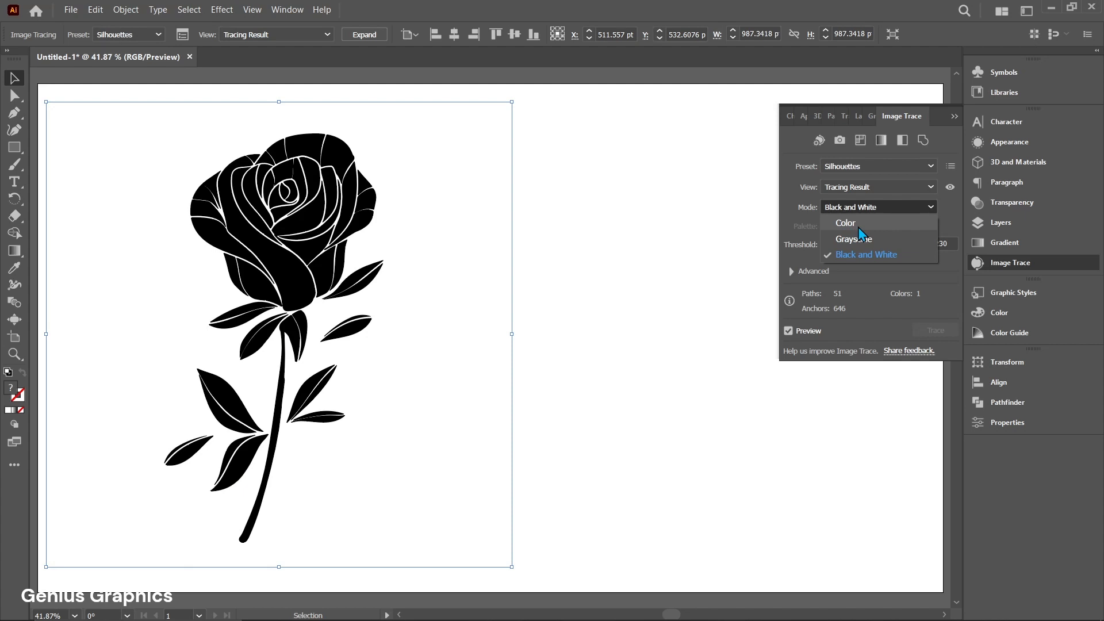
{"action": "left_click", "coordinate": [861, 206]}
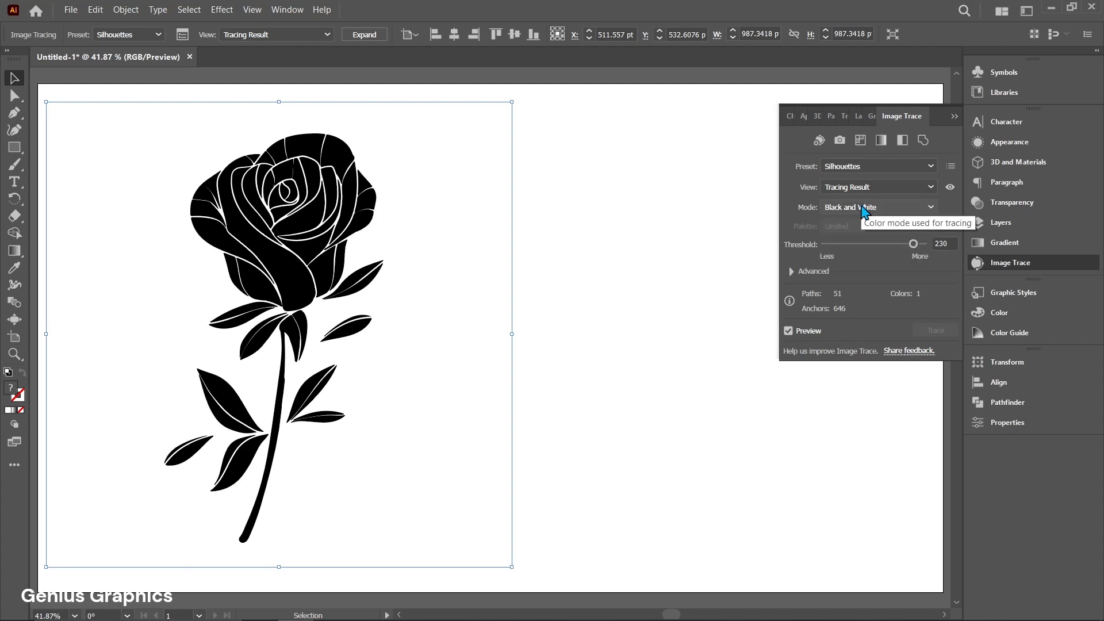
{"action": "left_click", "coordinate": [788, 272]}
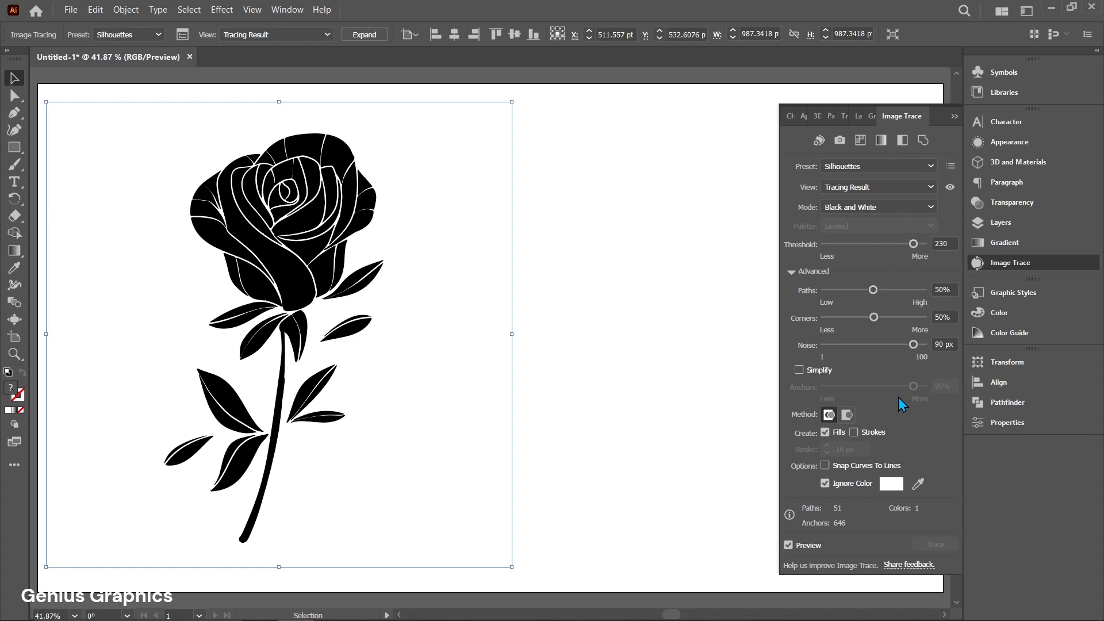
Expand the rose tracing into editable vector paths, close the tracing settings and deselect the artwork
{"action": "left_click", "coordinate": [365, 35]}
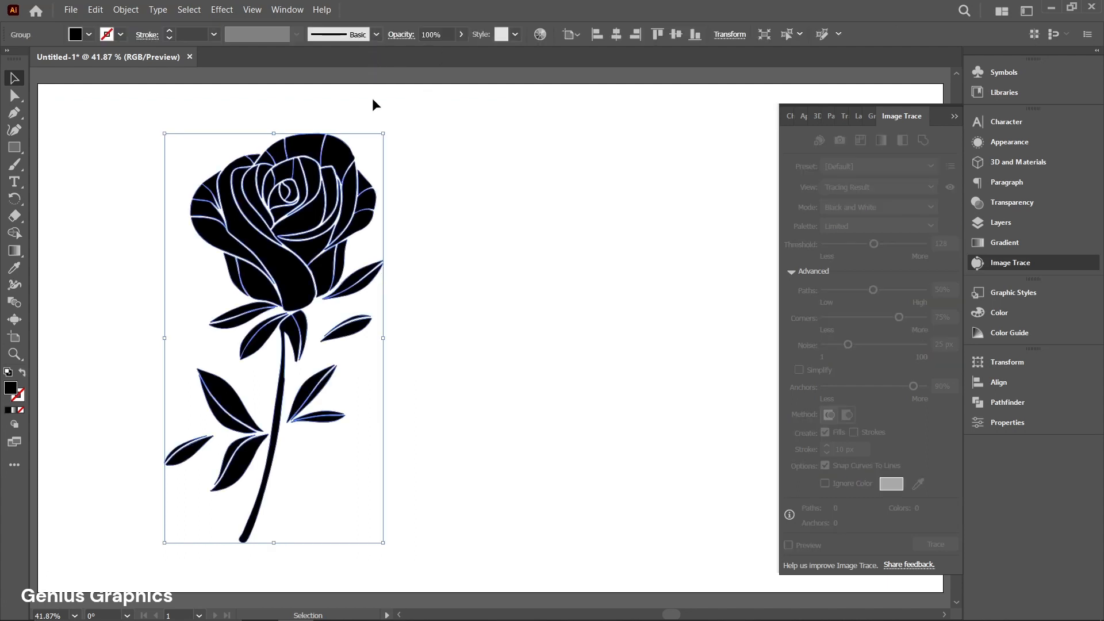
{"action": "left_click", "coordinate": [955, 116]}
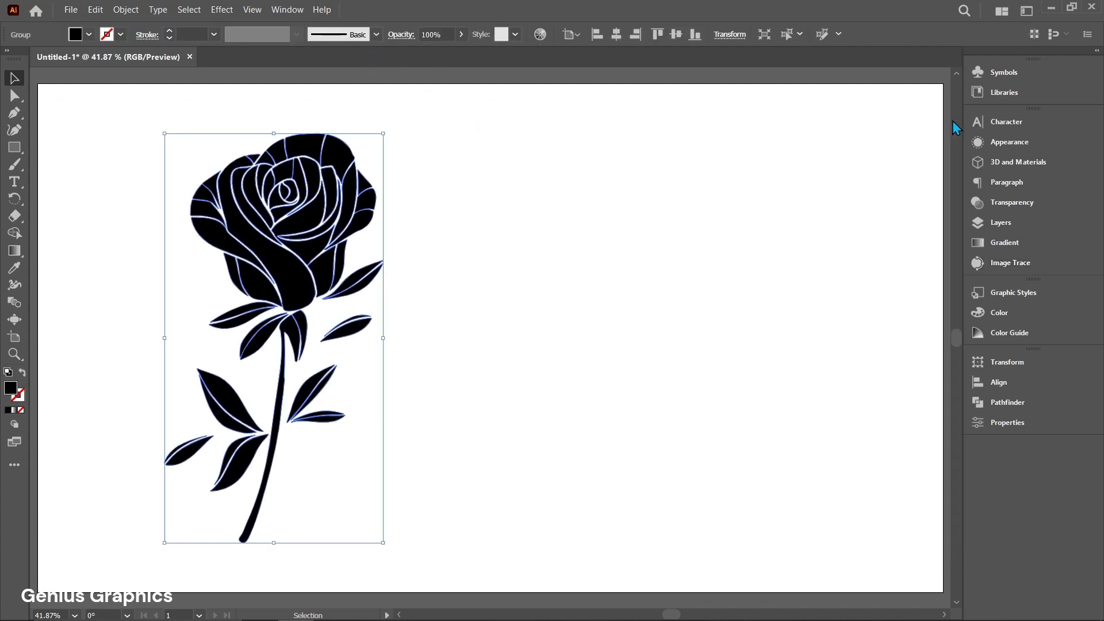
{"action": "left_click", "coordinate": [405, 329]}
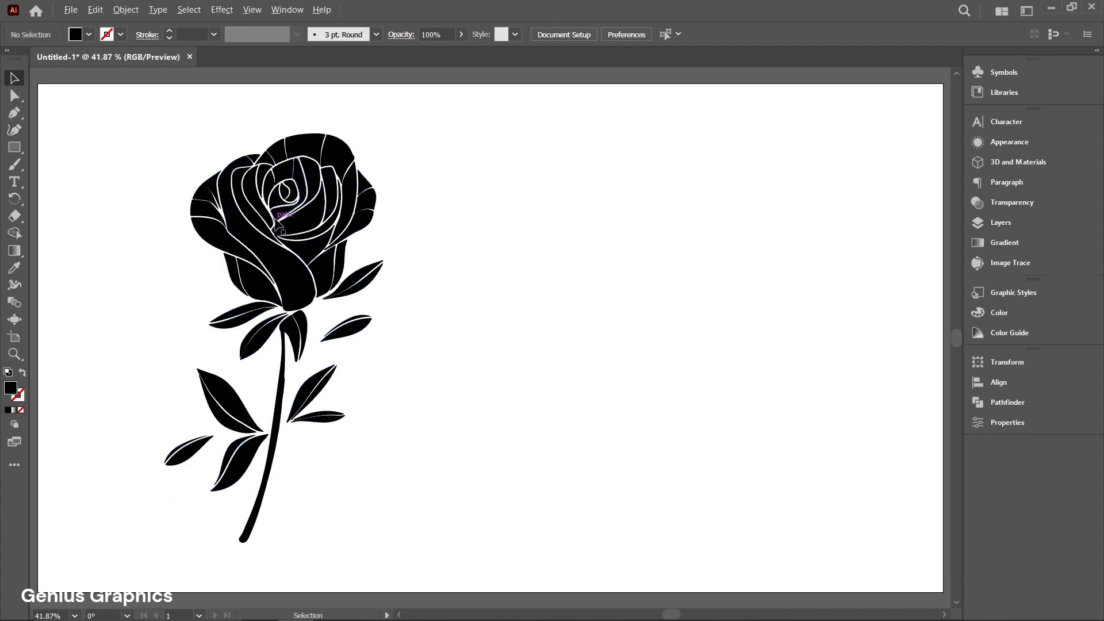
Examine the edges of the vector rose's petals at high magnification
{"action": "scroll", "coordinate": [303, 220], "scroll_direction": "up", "scroll_amount": 3}
{"action": "scroll", "coordinate": [303, 219], "scroll_direction": "up", "scroll_amount": 6}
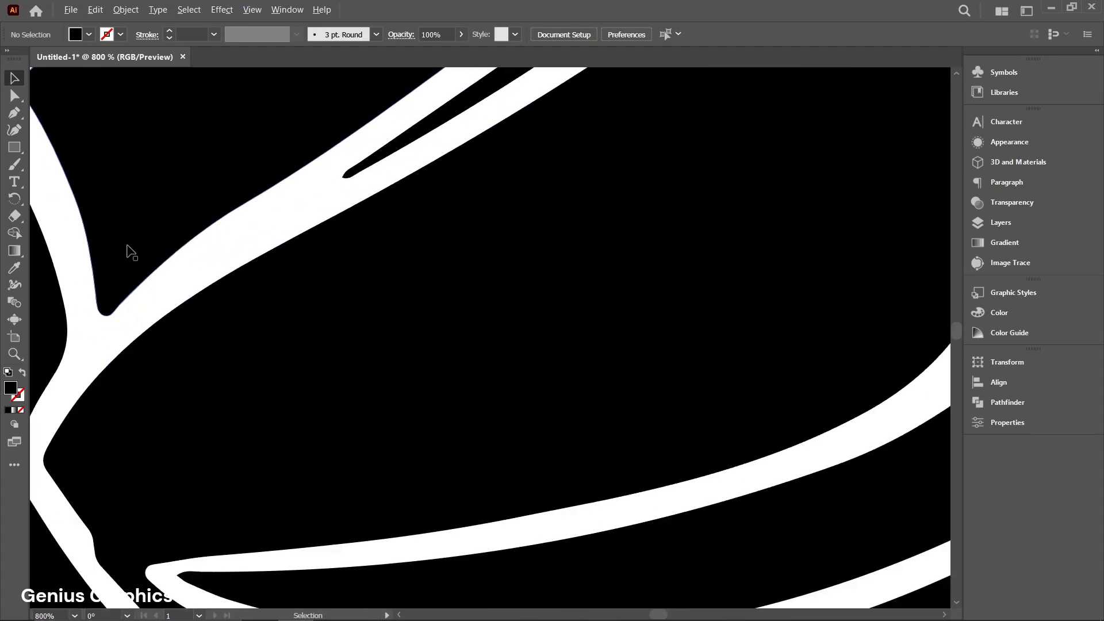
{"action": "scroll", "coordinate": [323, 254], "scroll_direction": "down", "scroll_amount": 4}
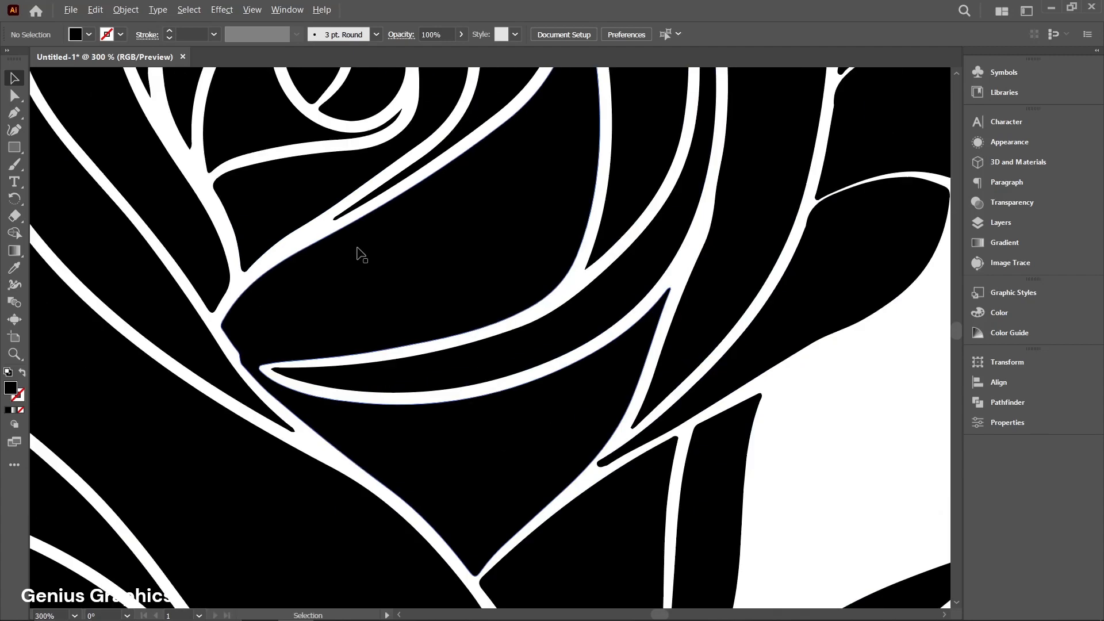
{"action": "scroll", "coordinate": [302, 479], "scroll_direction": "up", "scroll_amount": 4}
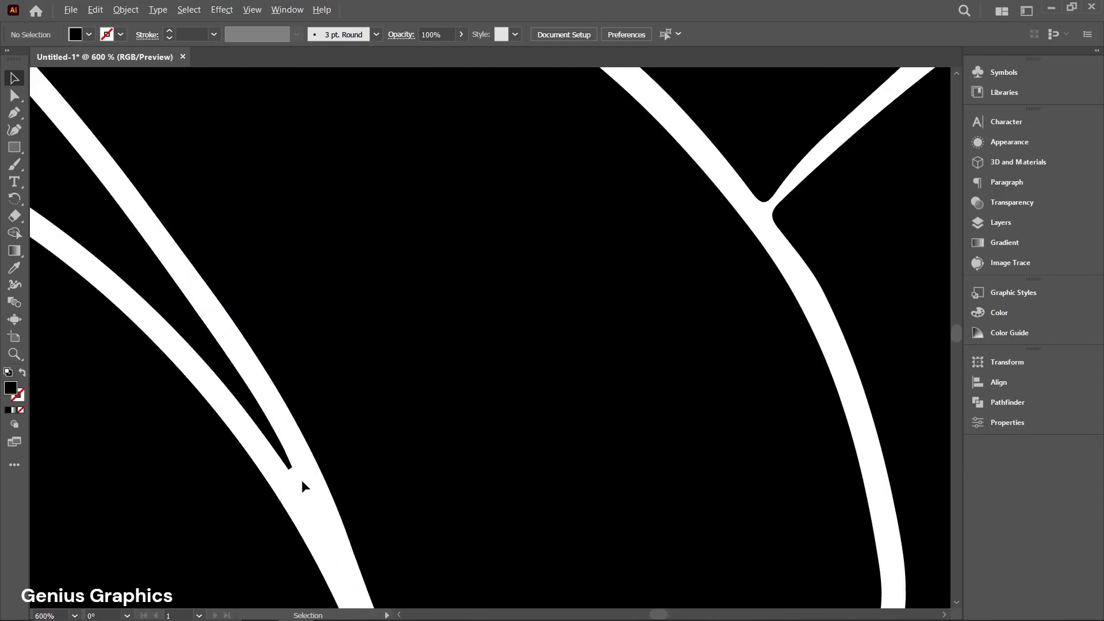
{"action": "scroll", "coordinate": [301, 479], "scroll_direction": "down", "scroll_amount": 6}
{"action": "scroll", "coordinate": [411, 453], "scroll_direction": "down", "scroll_amount": 3}
{"action": "scroll", "coordinate": [412, 454], "scroll_direction": "down", "scroll_amount": 1}
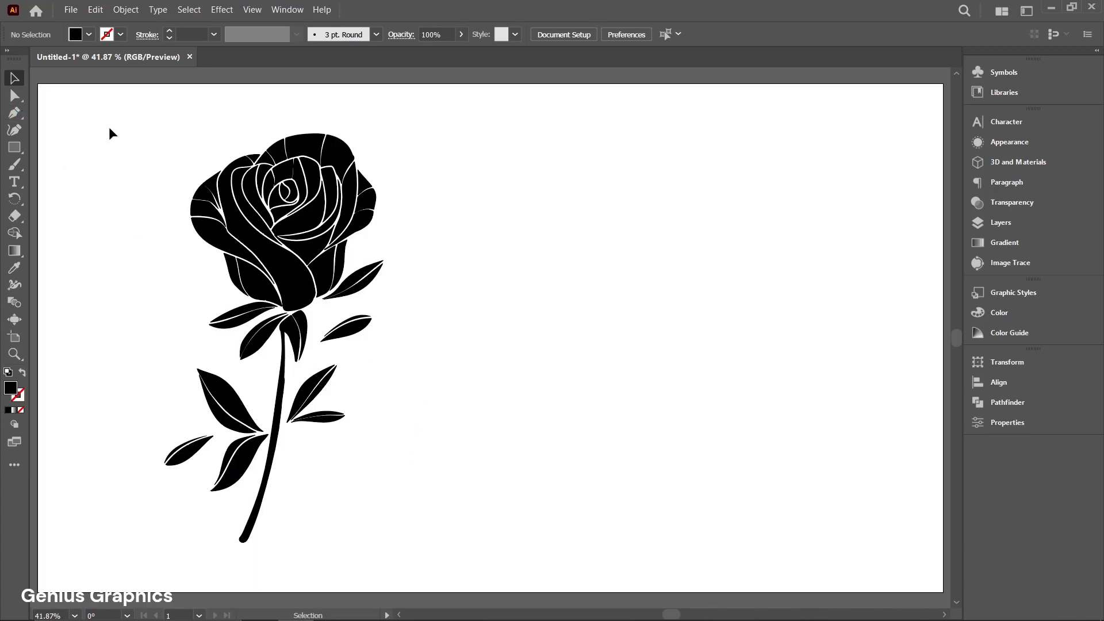
Move the vector rose to the right, nearer the middle of the artboard, and activate the Direct Selection tool
{"action": "left_click_drag", "start_coordinate": [234, 198], "coordinate": [422, 196]}
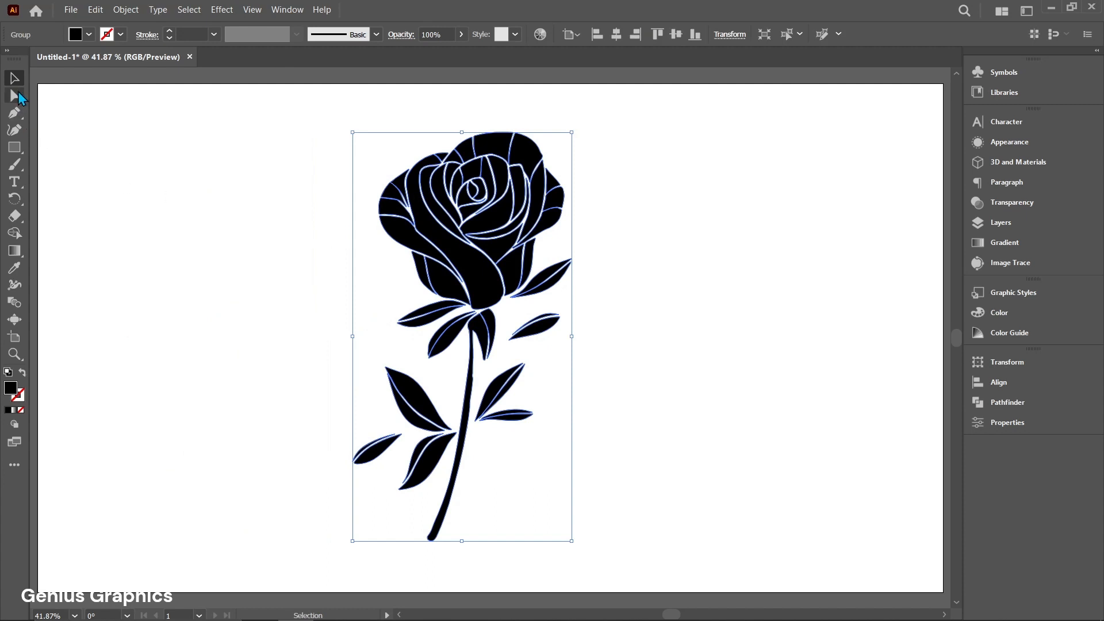
{"action": "left_click", "coordinate": [15, 96]}
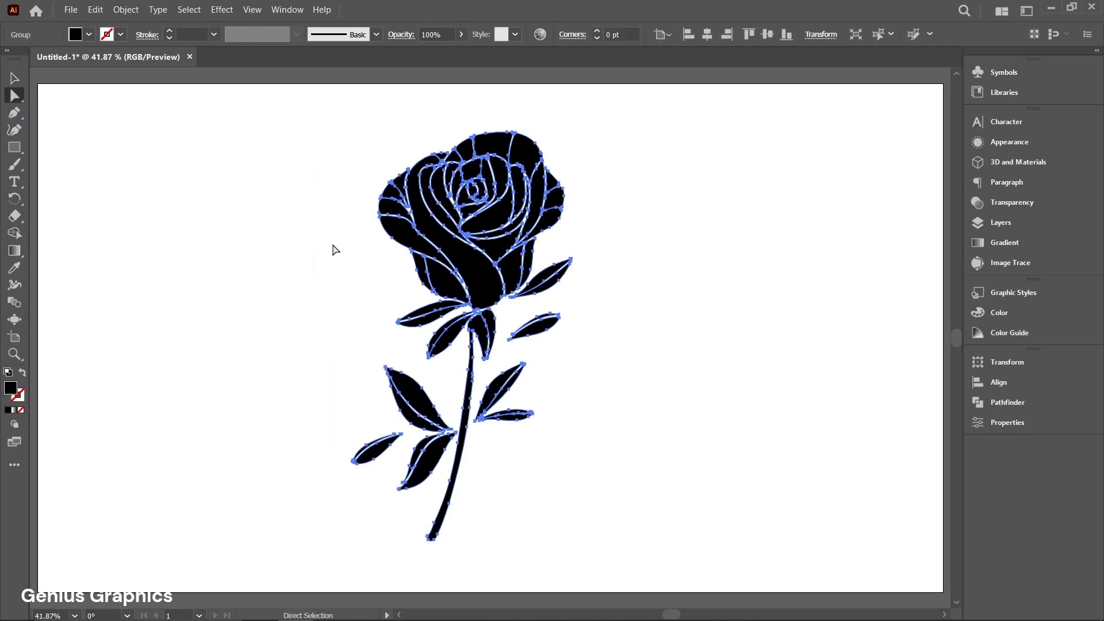
Try to fill the whole rose with pure red FF0000, and undo the fill change
{"action": "double_click", "coordinate": [11, 388]}
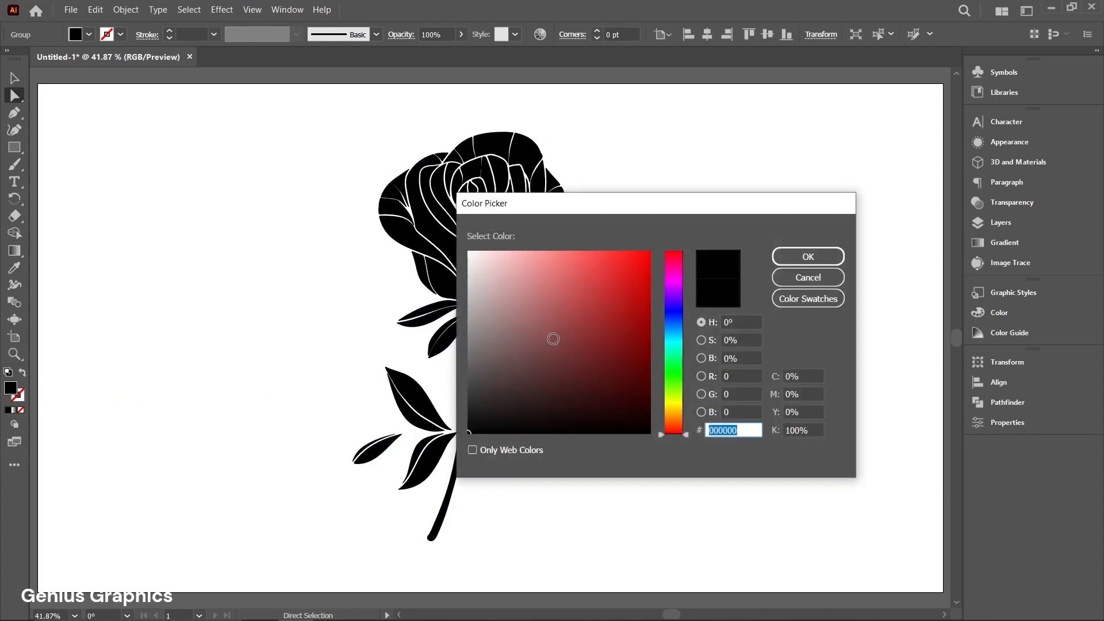
{"action": "left_click", "coordinate": [630, 249]}
{"action": "left_click_drag", "start_coordinate": [630, 247], "coordinate": [655, 242]}
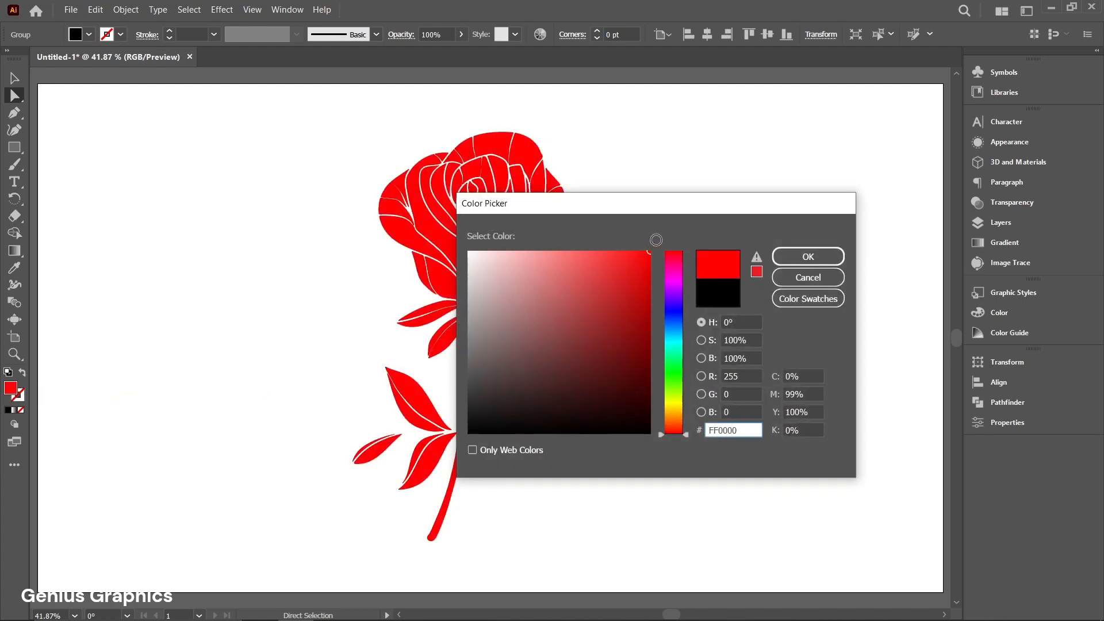
{"action": "left_click", "coordinate": [788, 257]}
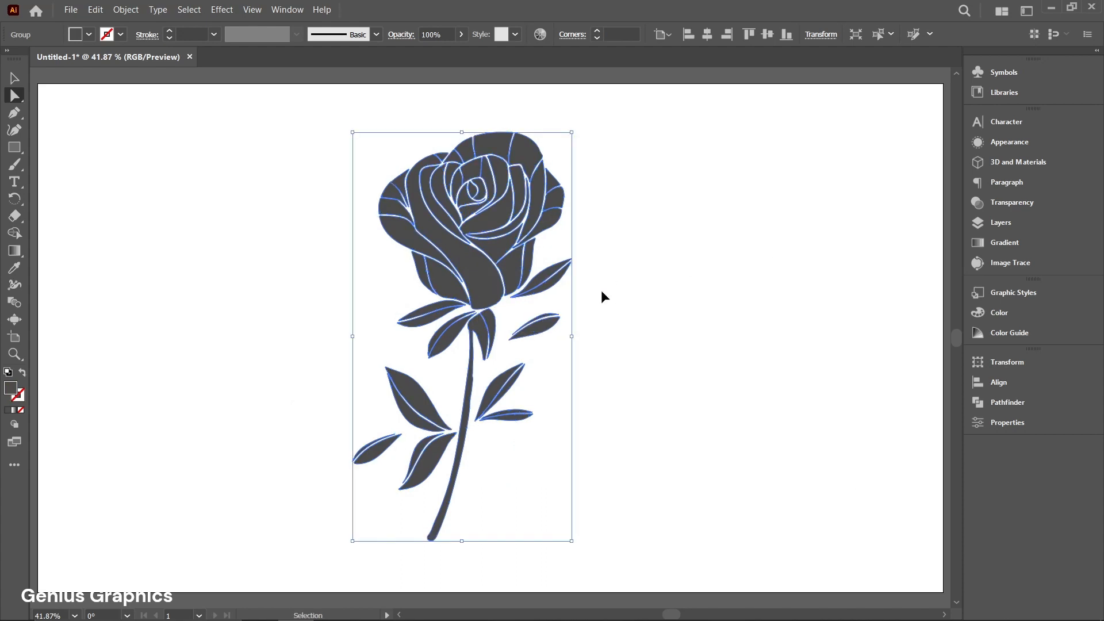
{"action": "key", "text": "ctrl+z"}
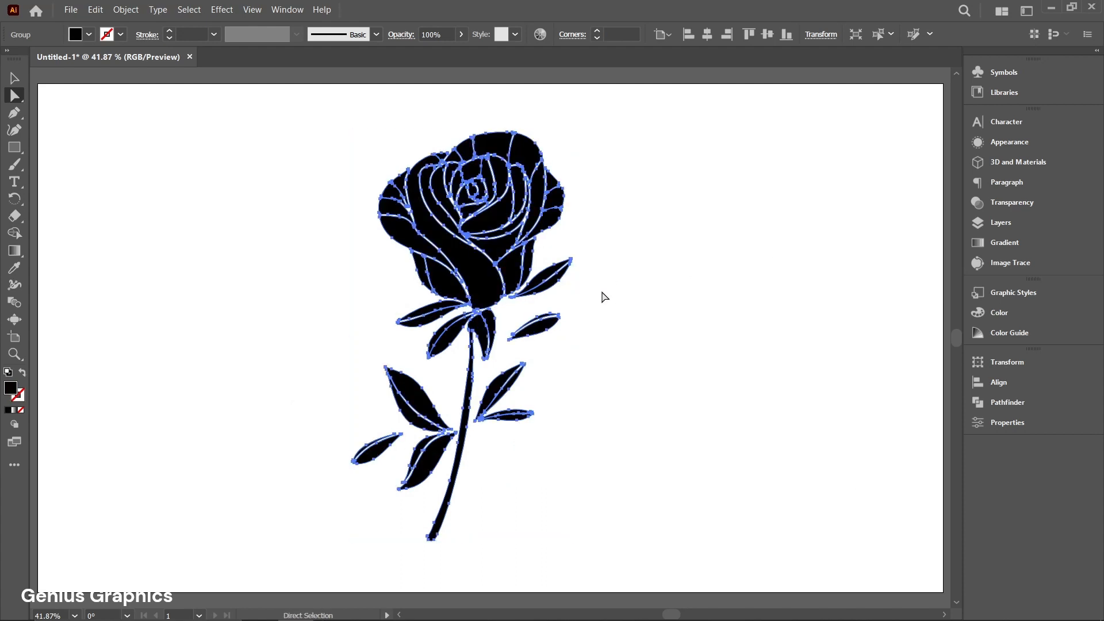
Select all rose paths that share the fill colour of the narrow outer petal at the bloom's lower right
{"action": "left_click", "coordinate": [608, 250]}
{"action": "left_click", "coordinate": [528, 262]}
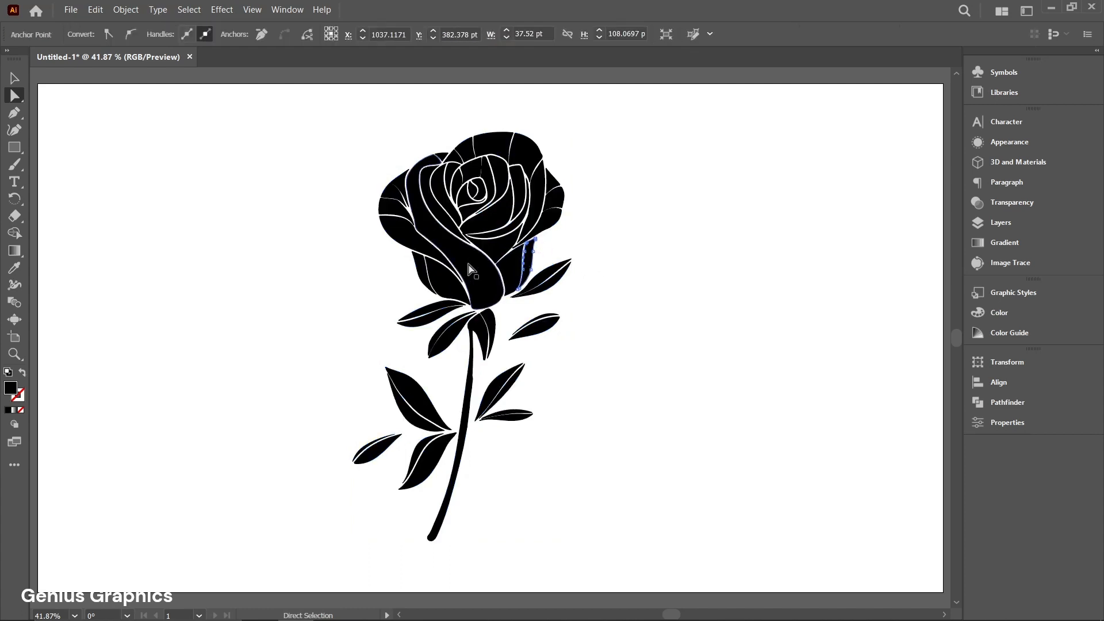
{"action": "left_click", "coordinate": [189, 10]}
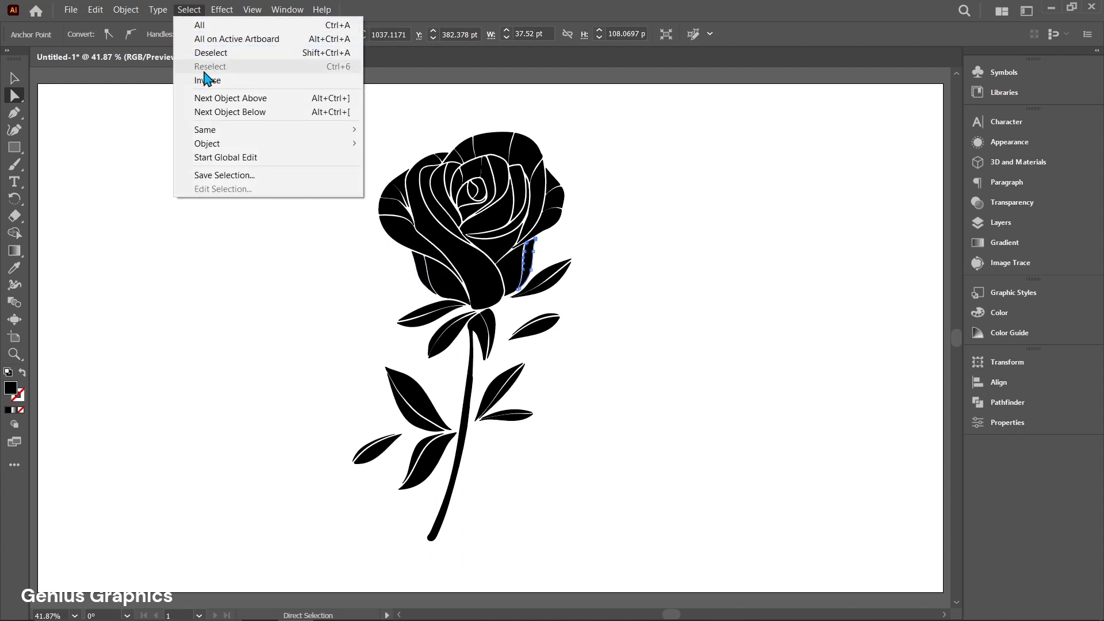
{"action": "mouse_move", "coordinate": [212, 137]}
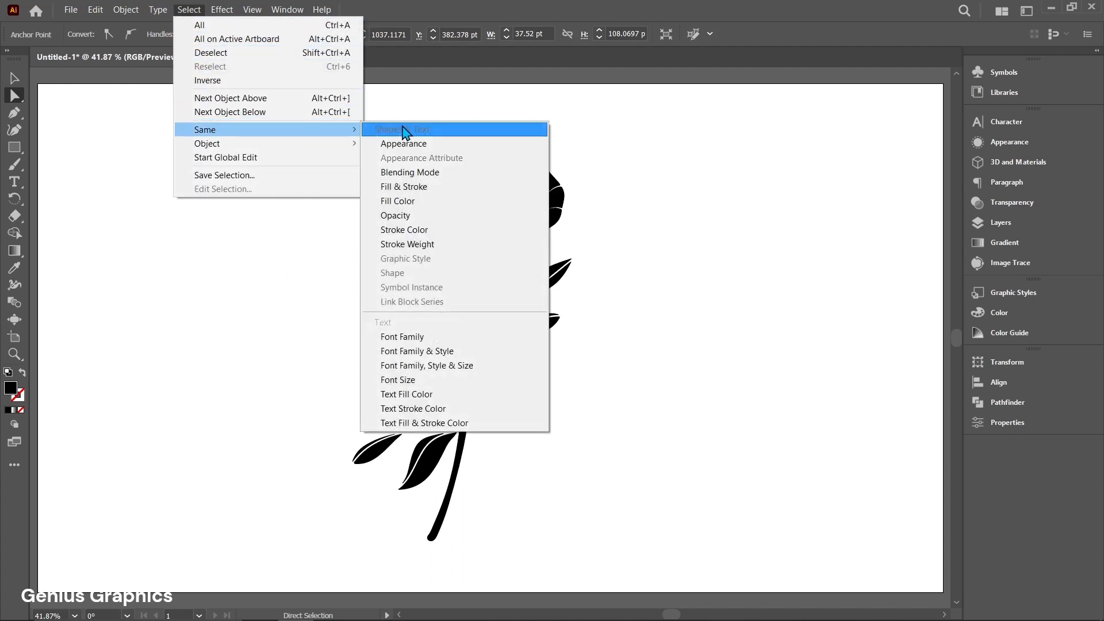
{"action": "left_click", "coordinate": [405, 203]}
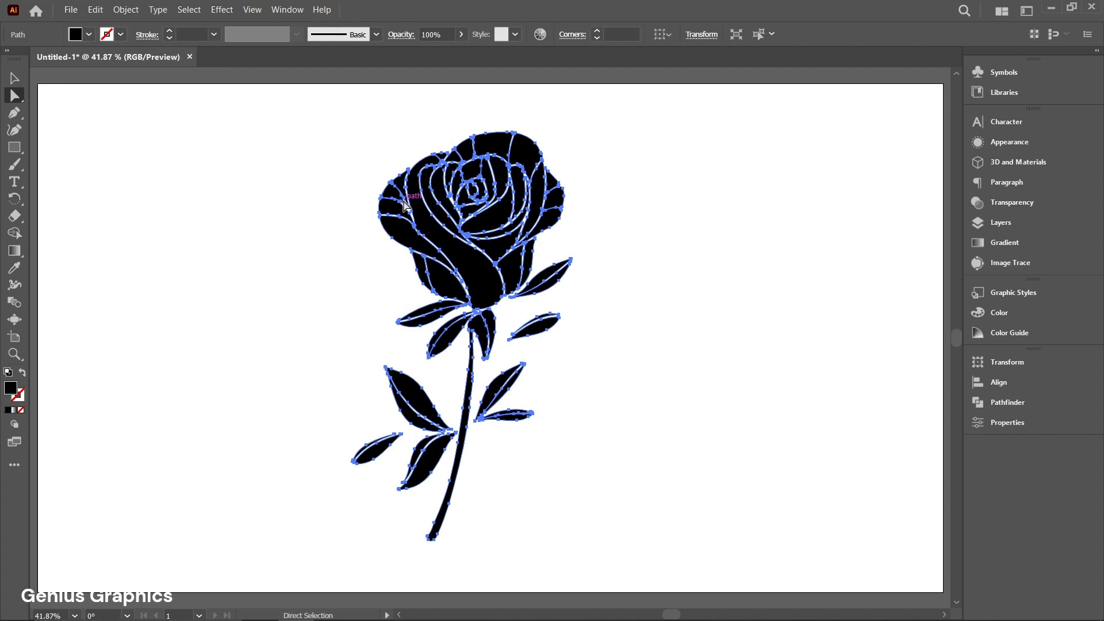
Switch the selected rose paths' colour model from Grayscale to RGB and deselect the artwork
{"action": "left_click", "coordinate": [990, 313]}
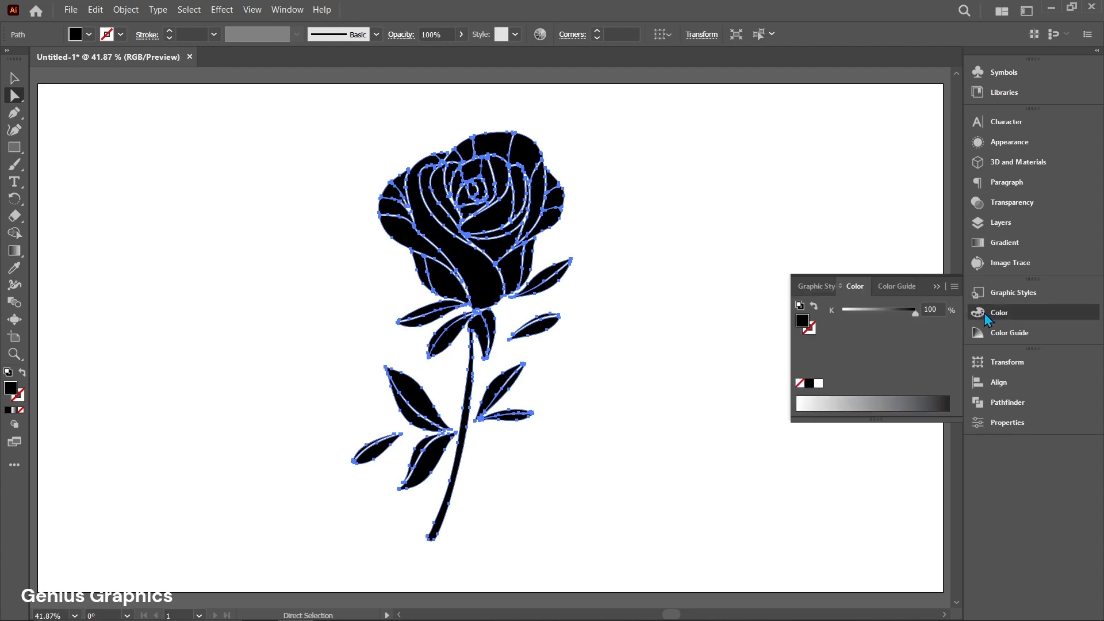
{"action": "left_click", "coordinate": [954, 287]}
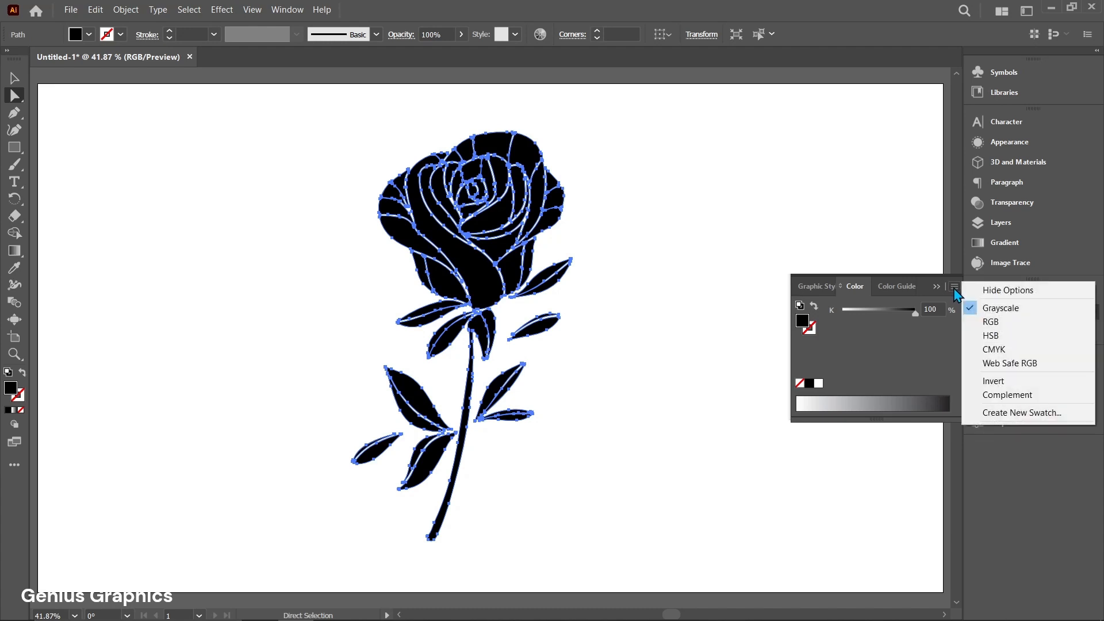
{"action": "left_click", "coordinate": [991, 322]}
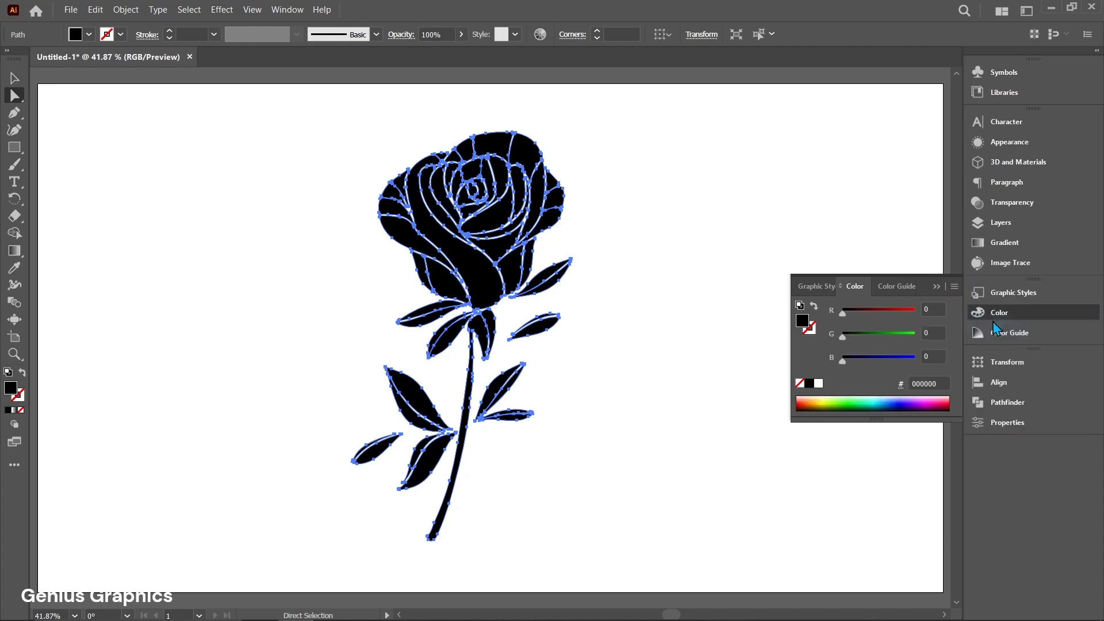
{"action": "left_click", "coordinate": [935, 286]}
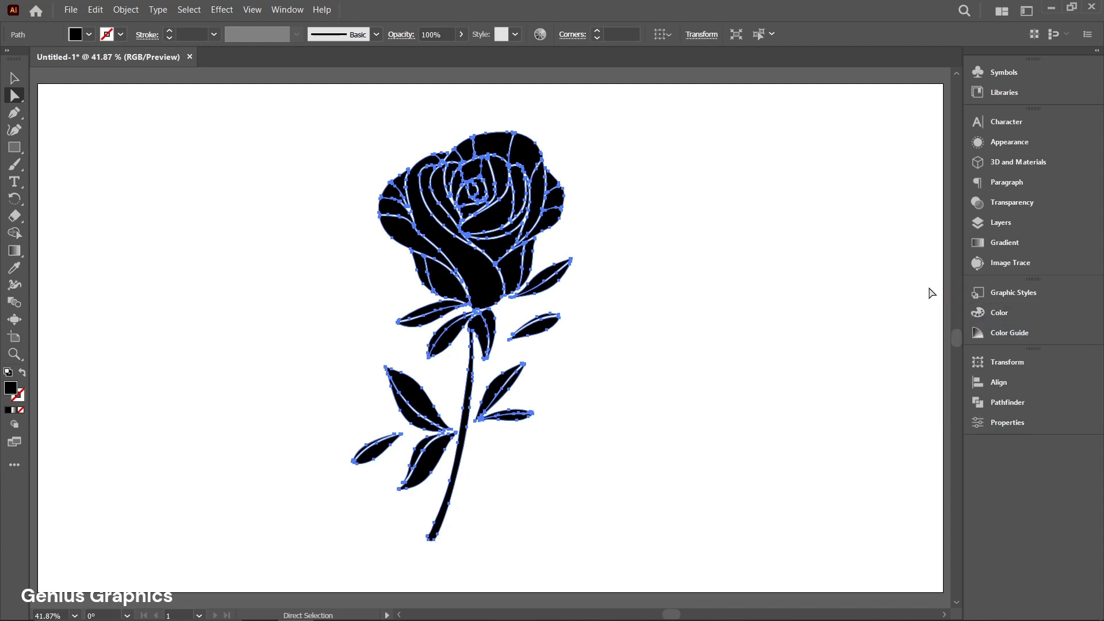
{"action": "left_click", "coordinate": [557, 366]}
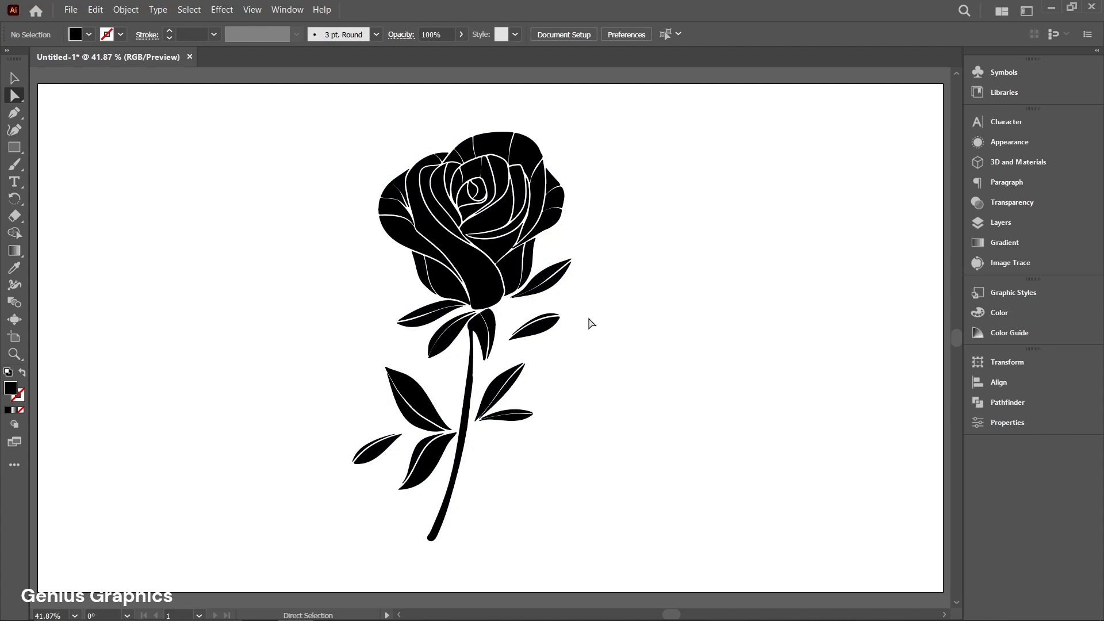
Fill the stem and all the leaves, including the one beside the bloom, with green 57C152 and deselect them
{"action": "left_click_drag", "start_coordinate": [589, 324], "coordinate": [292, 557]}
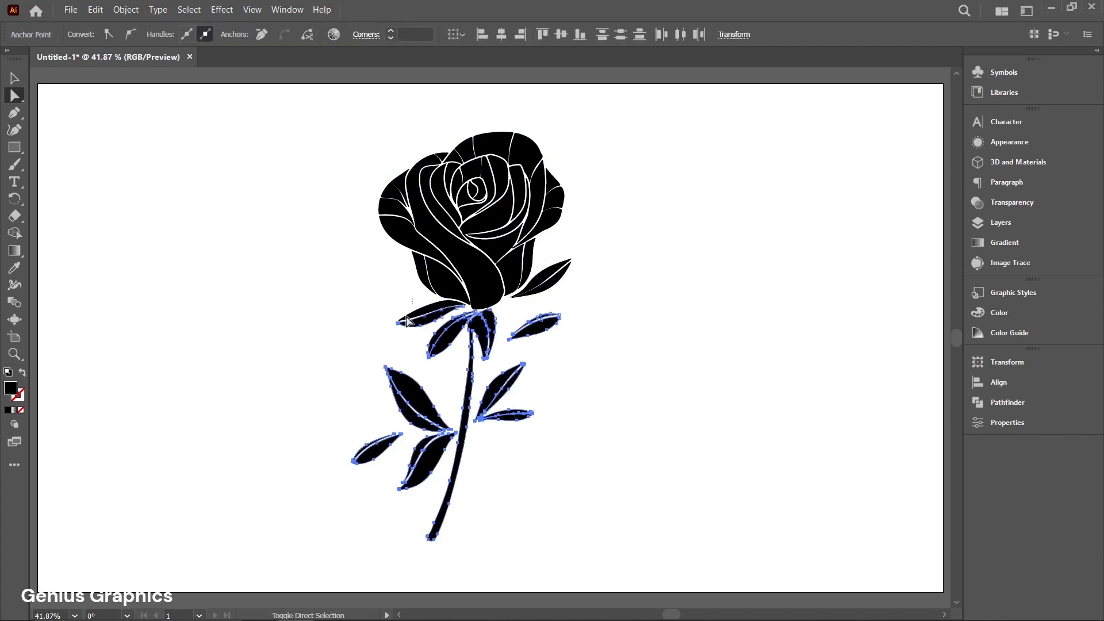
{"action": "left_click_drag", "start_coordinate": [593, 253], "coordinate": [545, 323]}
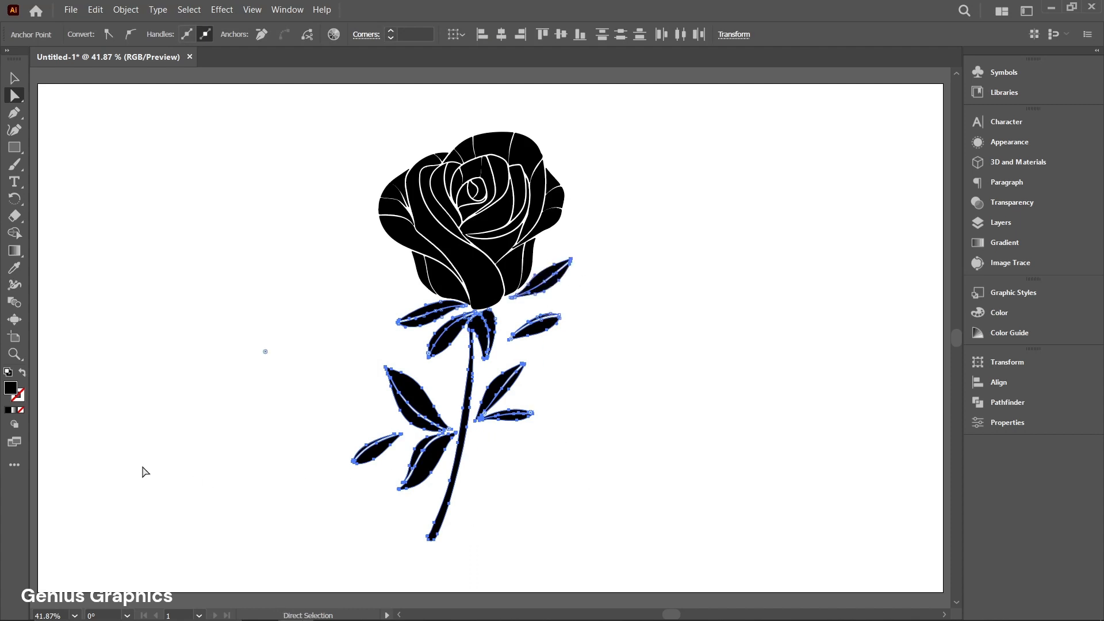
{"action": "double_click", "coordinate": [13, 391]}
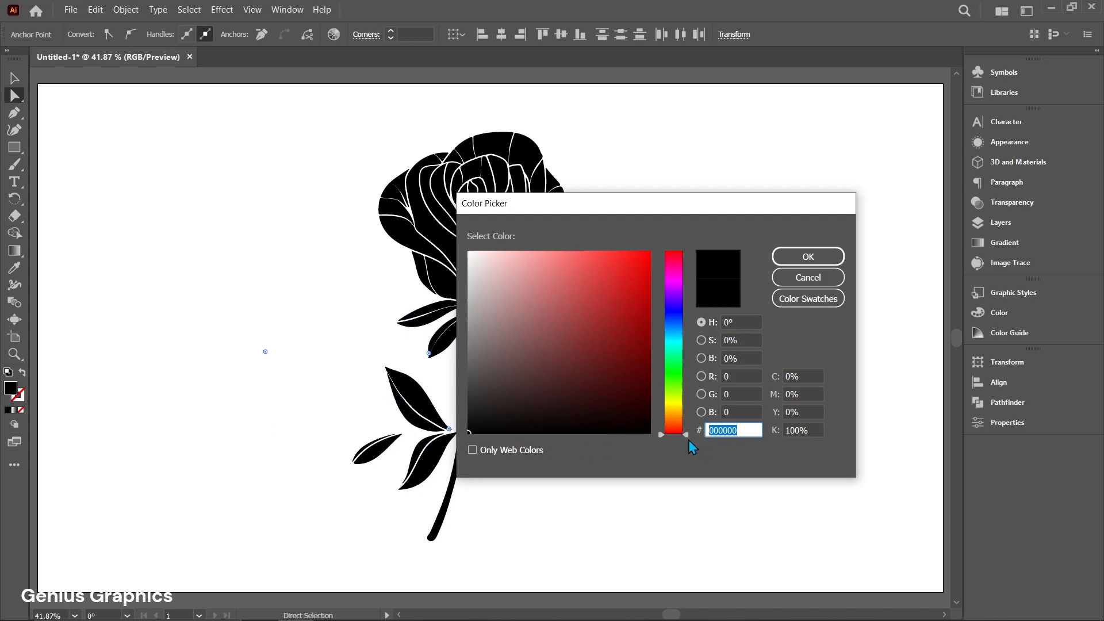
{"action": "type", "text": "57C15B"}
{"action": "key", "text": "Return"}
{"action": "left_click", "coordinate": [690, 445]}
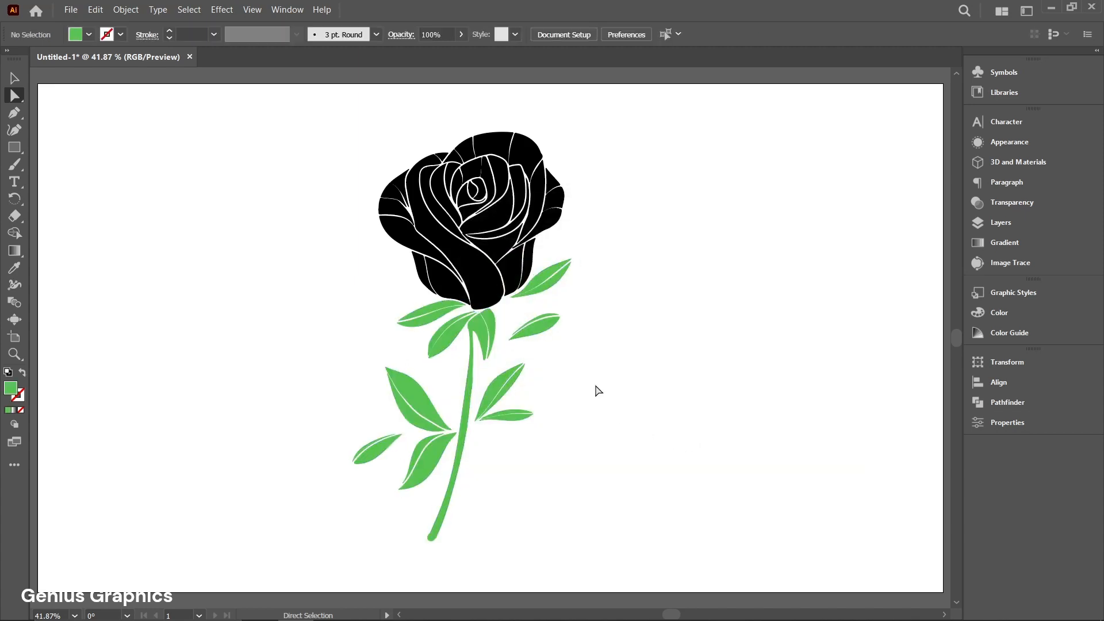
Fill all the petals of the rose bloom with red F95050, leaving out the leaves, and deselect them
{"action": "left_click_drag", "start_coordinate": [592, 151], "coordinate": [339, 253]}
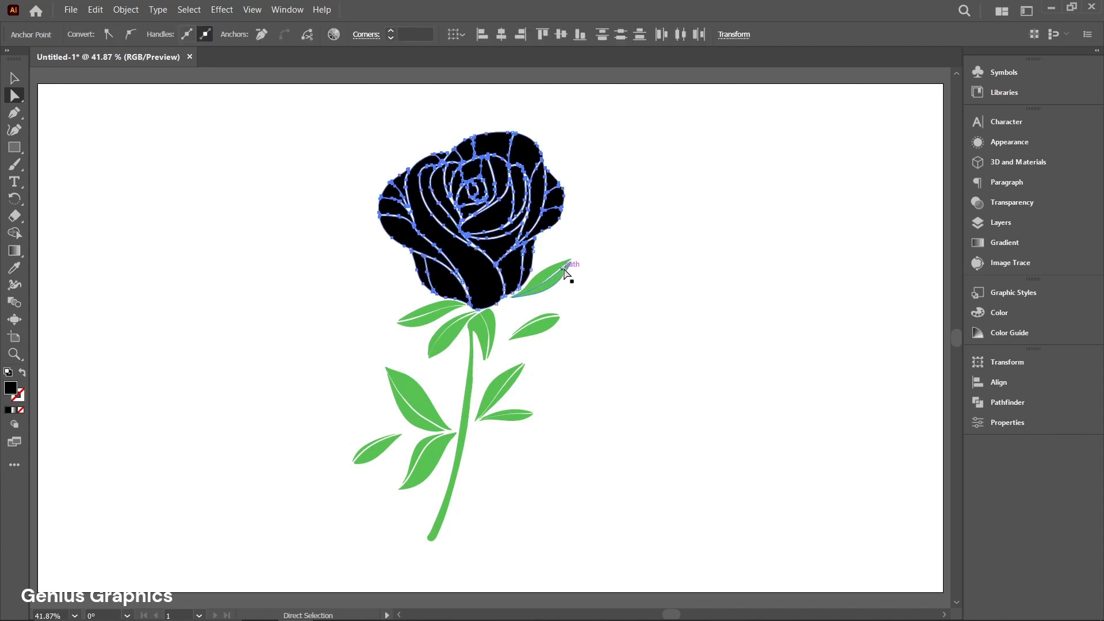
{"action": "double_click", "coordinate": [11, 388]}
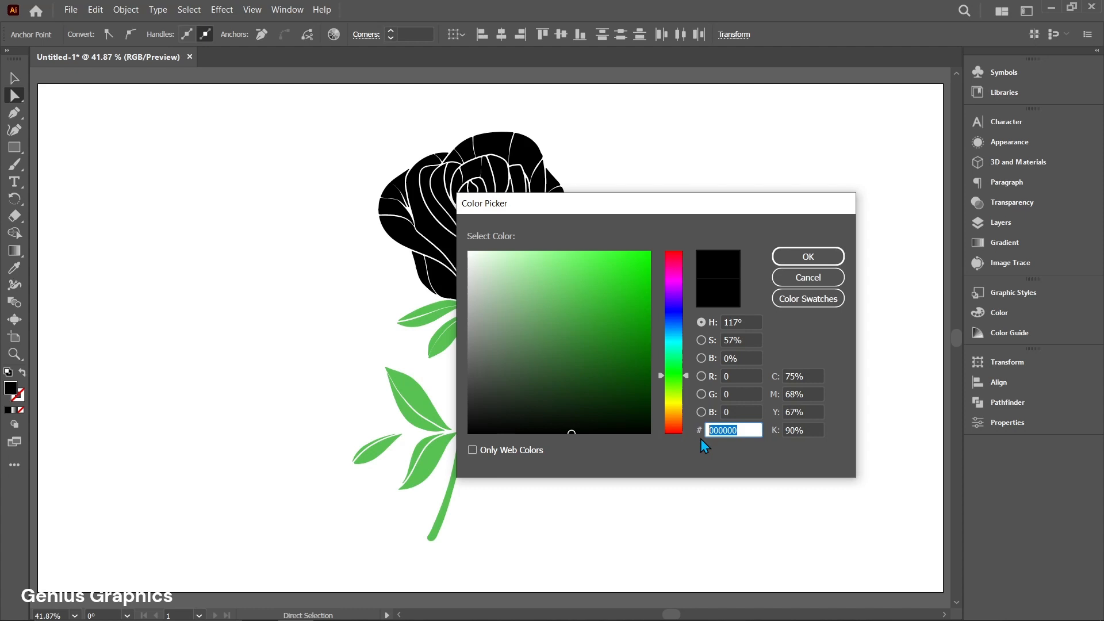
{"action": "type", "text": "F95050"}
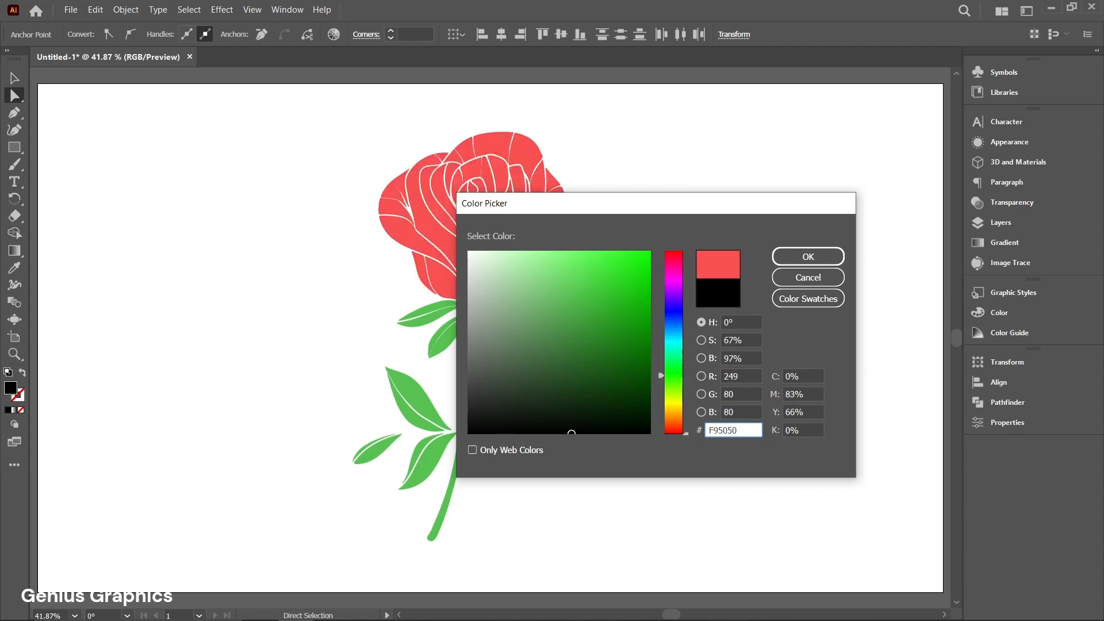
{"action": "key", "text": "Return"}
{"action": "left_click", "coordinate": [702, 444]}
Check the hex code of the stem's green fill colour
{"action": "left_click", "coordinate": [463, 459]}
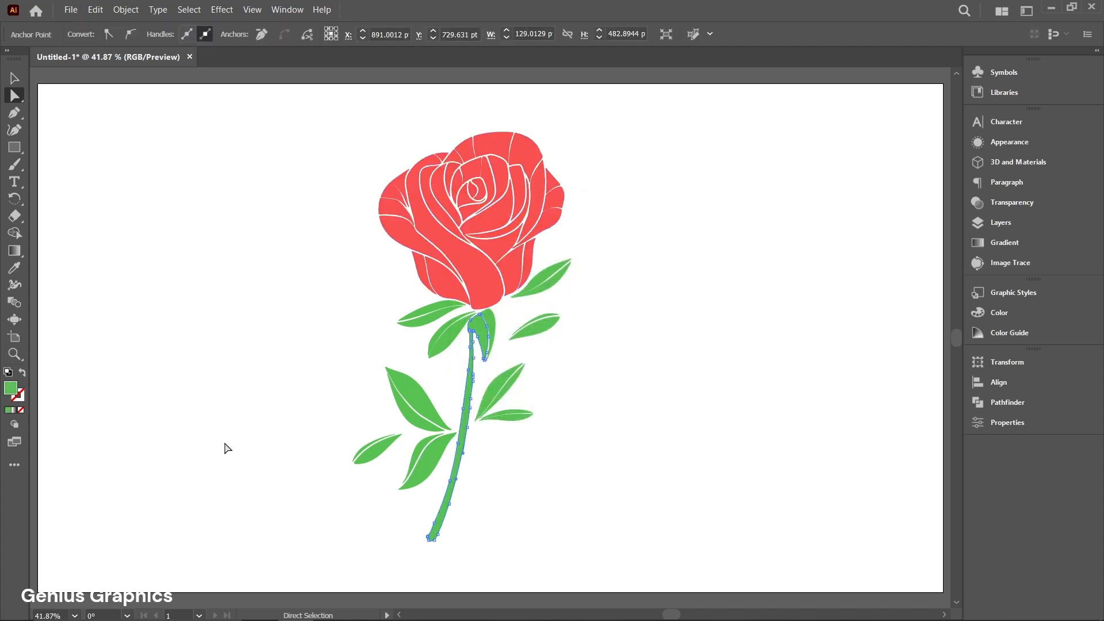
{"action": "double_click", "coordinate": [12, 389]}
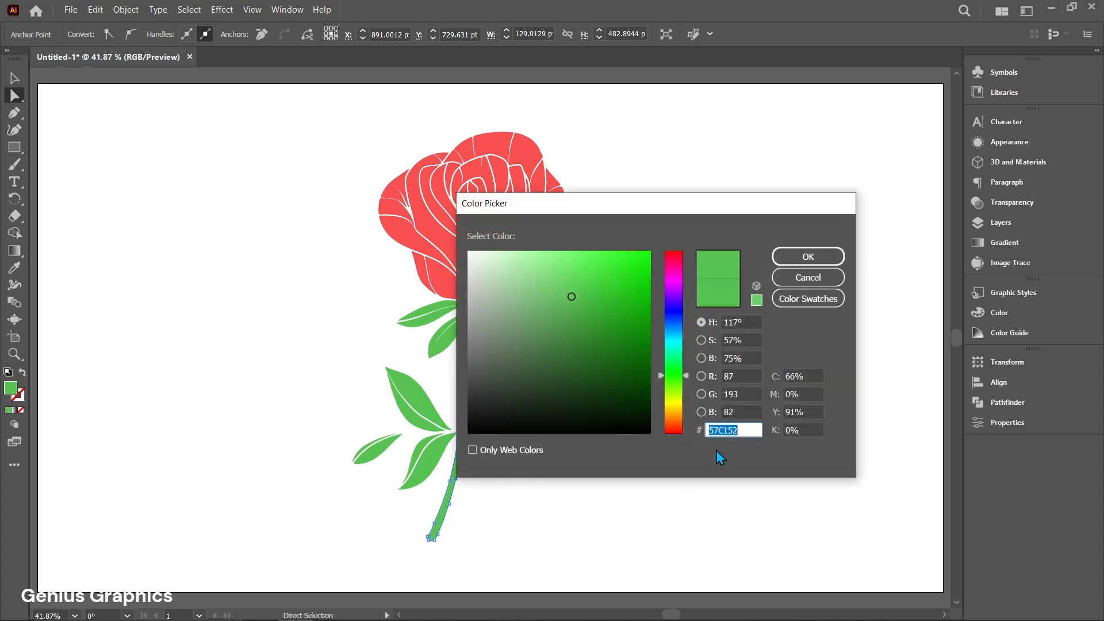
{"action": "left_click", "coordinate": [751, 430]}
{"action": "left_click", "coordinate": [804, 260]}
Check the hex code of an inner petal's red fill colour and deselect the artwork
{"action": "left_click", "coordinate": [497, 257]}
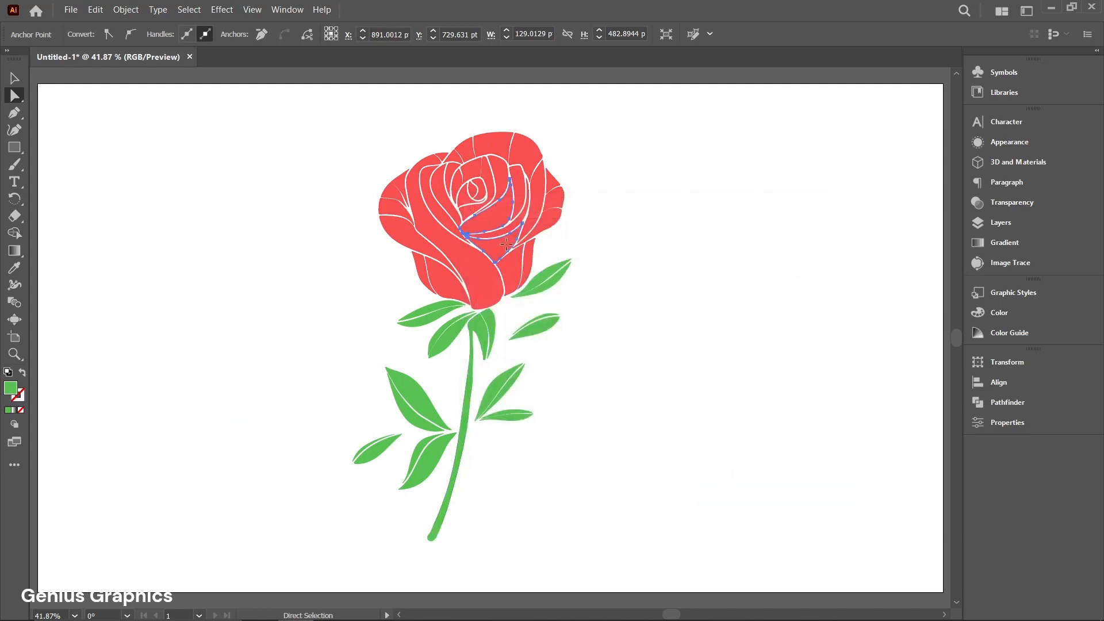
{"action": "double_click", "coordinate": [13, 388]}
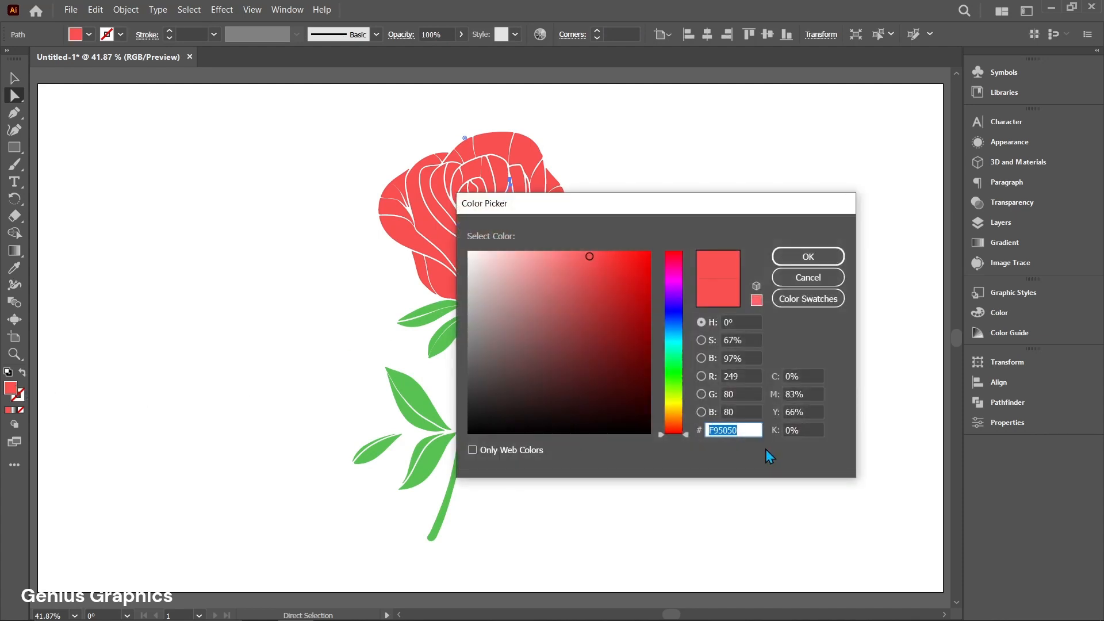
{"action": "left_click", "coordinate": [747, 434]}
{"action": "left_click", "coordinate": [802, 256]}
{"action": "left_click", "coordinate": [683, 264]}
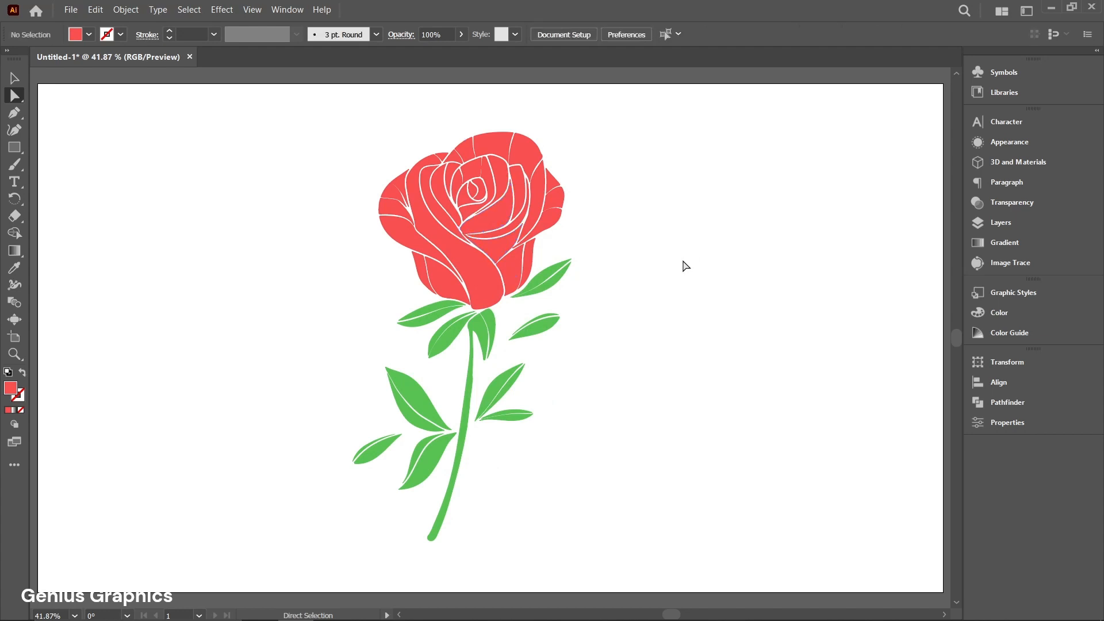